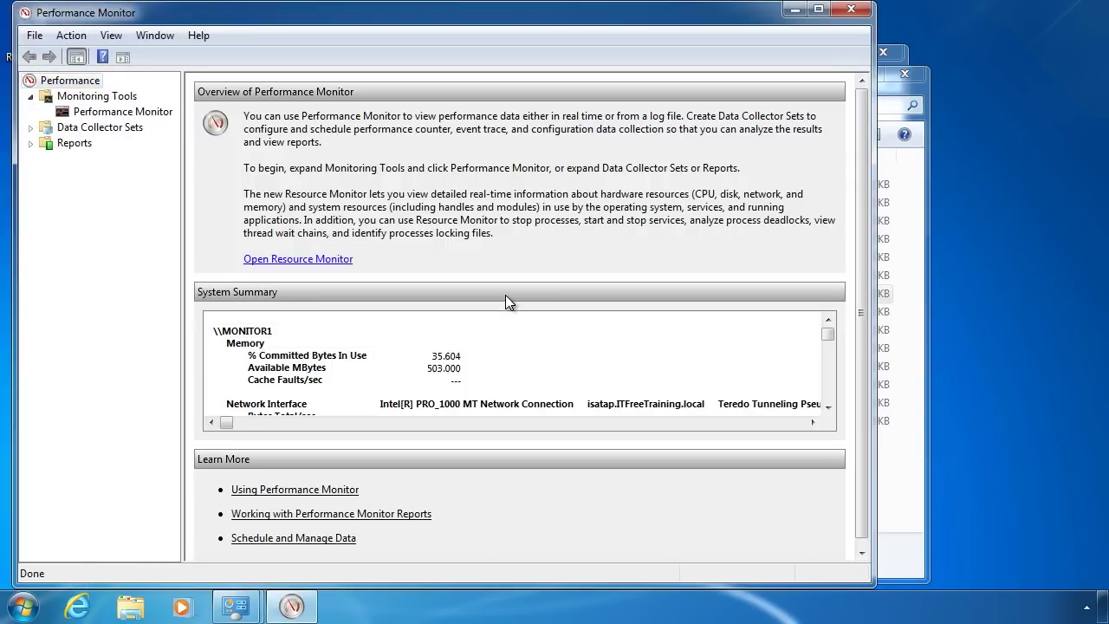
# Maximize the console window and display the live Performance Monitor graph.
pyautogui.doubleClick(358, 18)
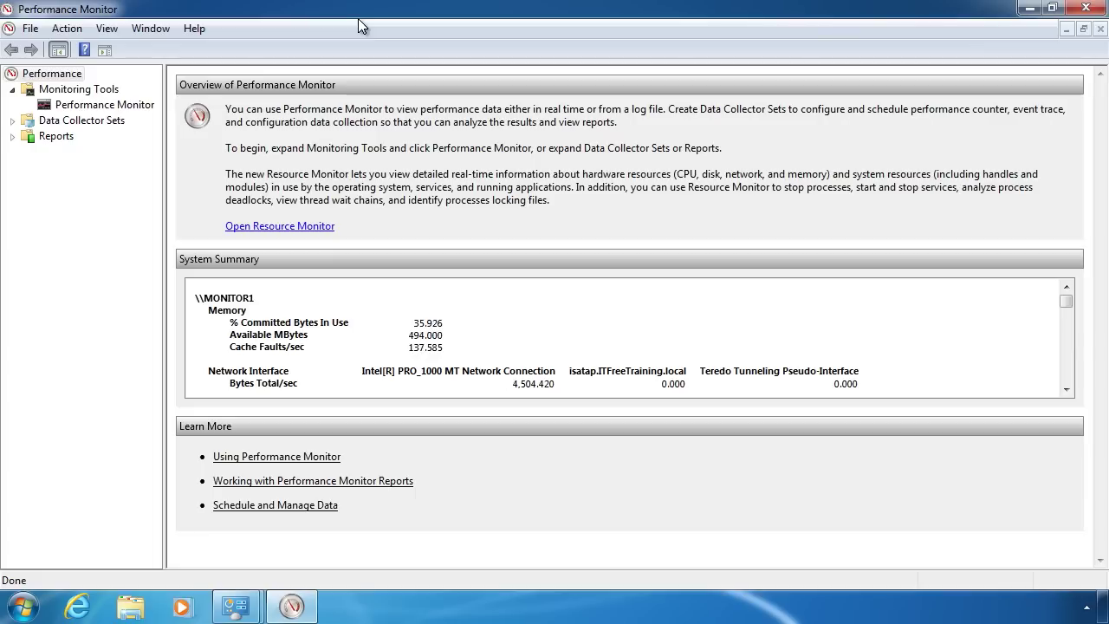
pyautogui.click(69, 107)
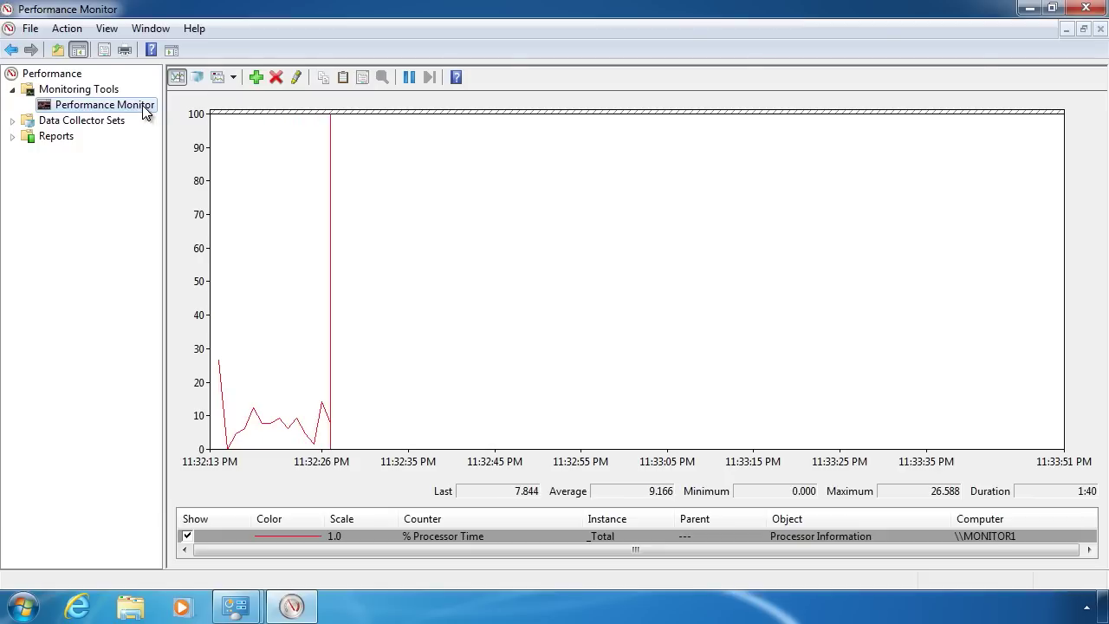
# Open Add Counters, expand the Processor object, choose instance 0 and browse the counters available on the local computer.
pyautogui.click(253, 78)
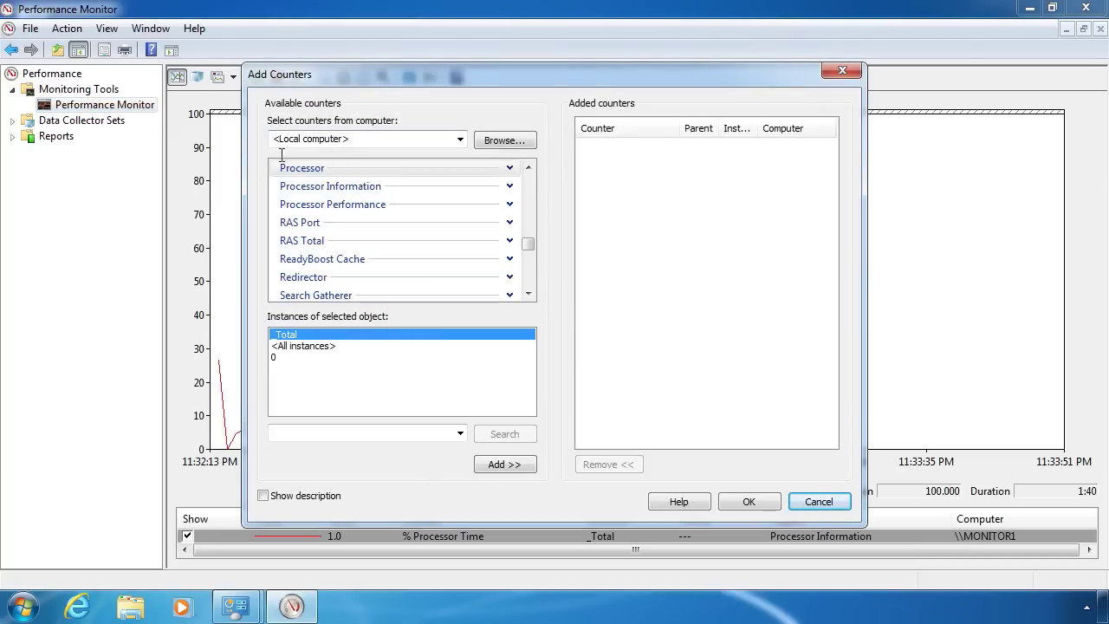
pyautogui.click(509, 168)
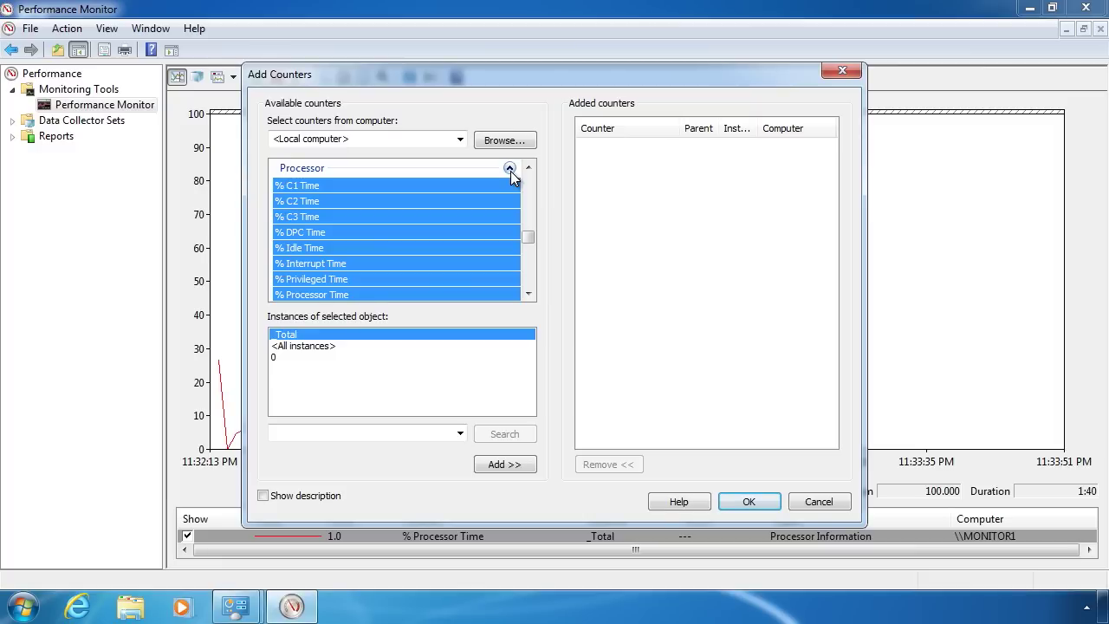
pyautogui.click(274, 347)
pyautogui.click(274, 355)
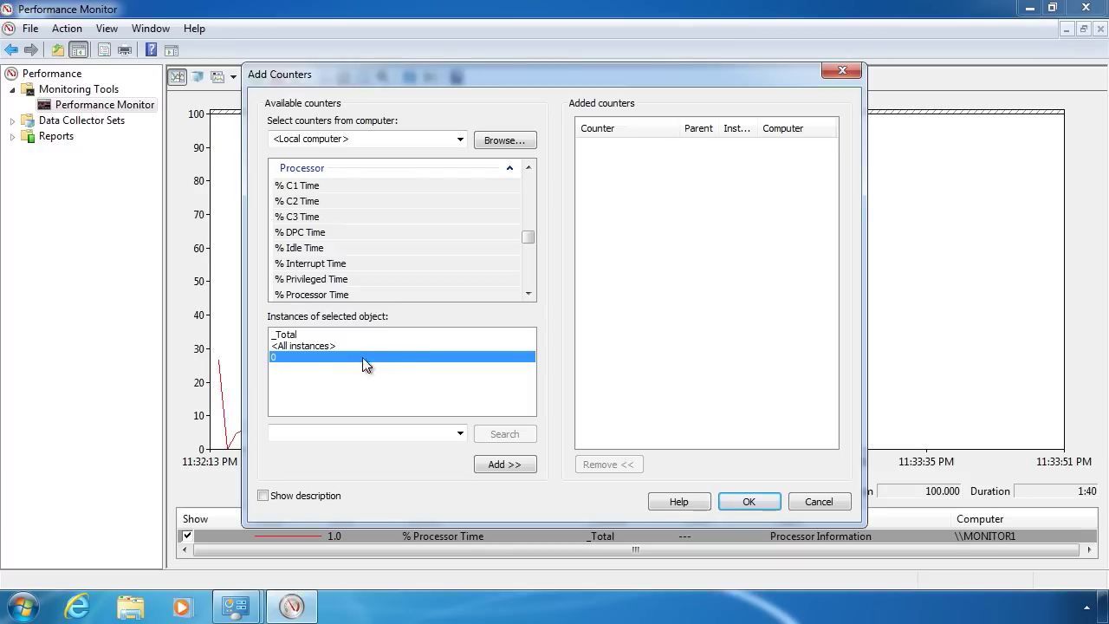
pyautogui.click(526, 295)
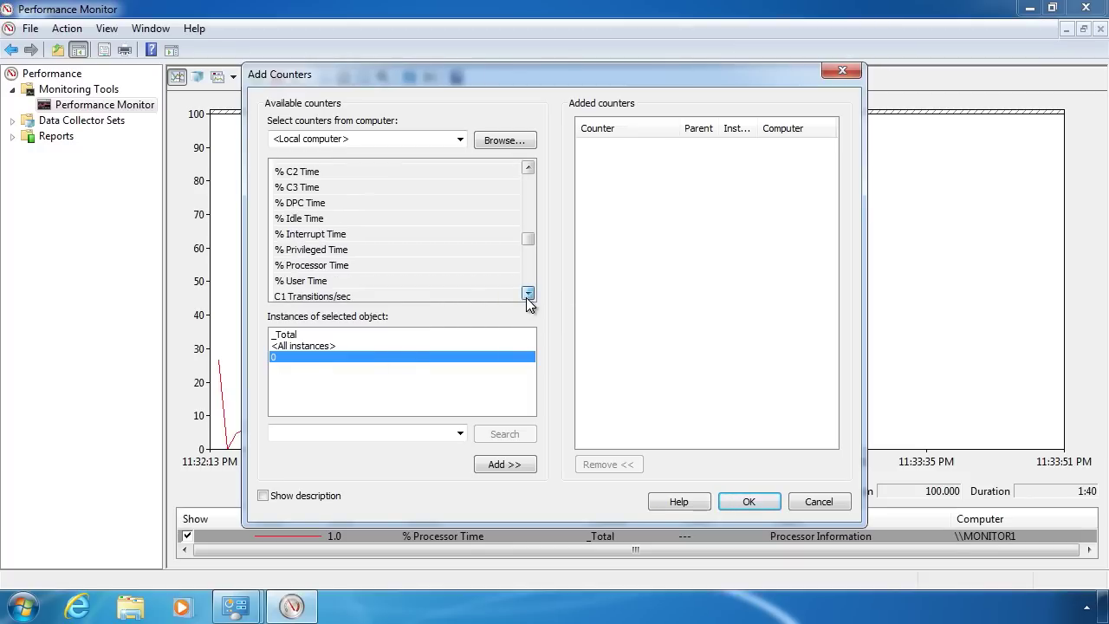
pyautogui.moveTo(526, 294); pyautogui.dragTo(527, 295)
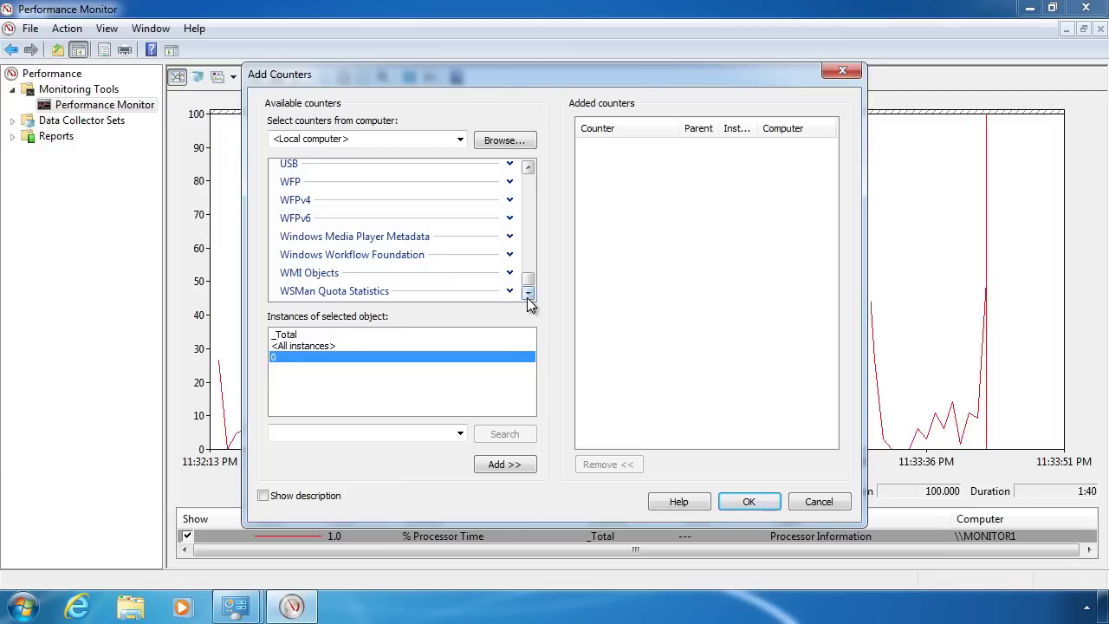
# Add the Memory object's Available MBytes counter to the graph, with counter descriptions shown.
pyautogui.press('Up')
pyautogui.press('Up')
pyautogui.press('Up')
pyautogui.press('Up')
pyautogui.press('Up')
pyautogui.press('Up')
pyautogui.press('Up')
pyautogui.press('Up')
pyautogui.press('Up')
pyautogui.press('Up')
pyautogui.press('Up')
pyautogui.press('Up')
pyautogui.press('Up')
pyautogui.press('Up')
pyautogui.press('Up')
pyautogui.press('Up')
pyautogui.press('Up')
pyautogui.press('Up')
pyautogui.press('Up')
pyautogui.press('Up')
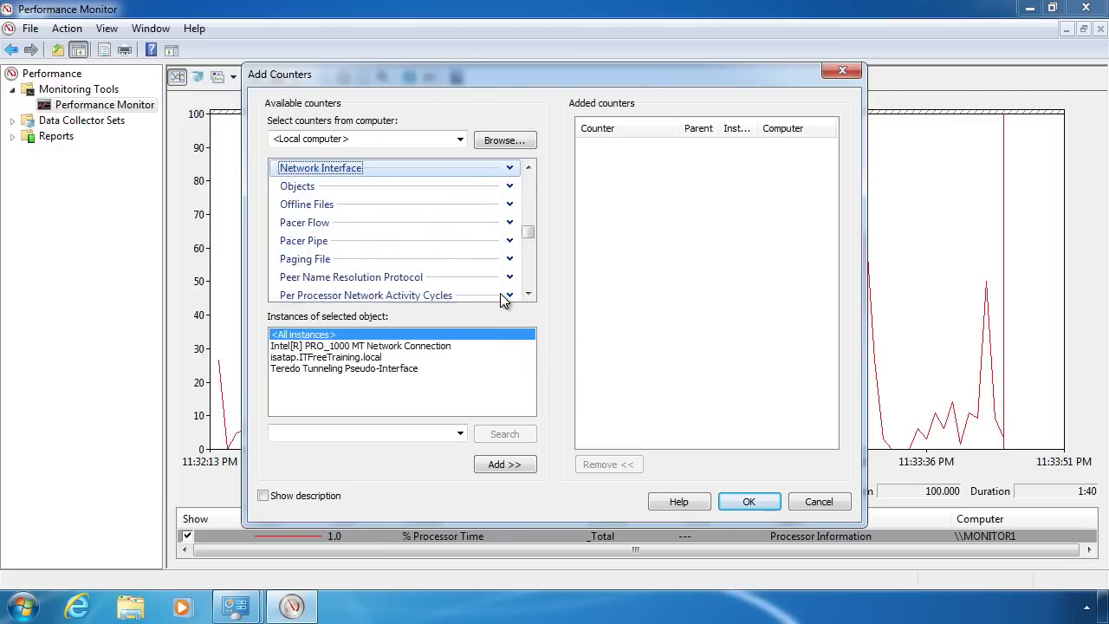
pyautogui.press('Up')
pyautogui.press('Up')
pyautogui.press('Up')
pyautogui.press('Up')
pyautogui.press('Up')
pyautogui.press('Up')
pyautogui.press('Up')
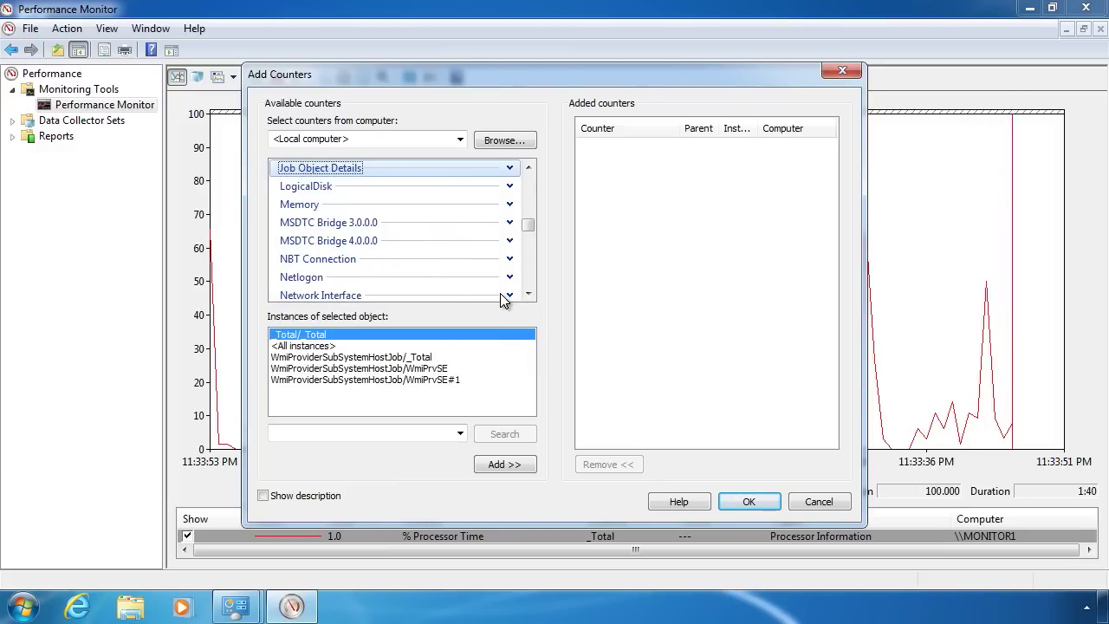
pyautogui.click(509, 204)
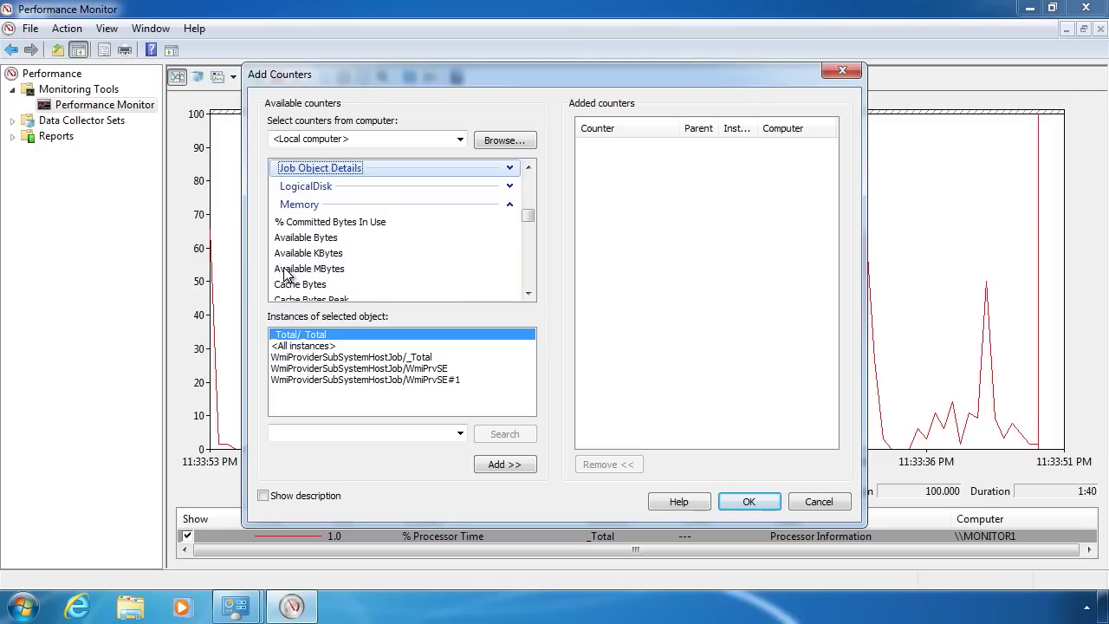
pyautogui.click(309, 269)
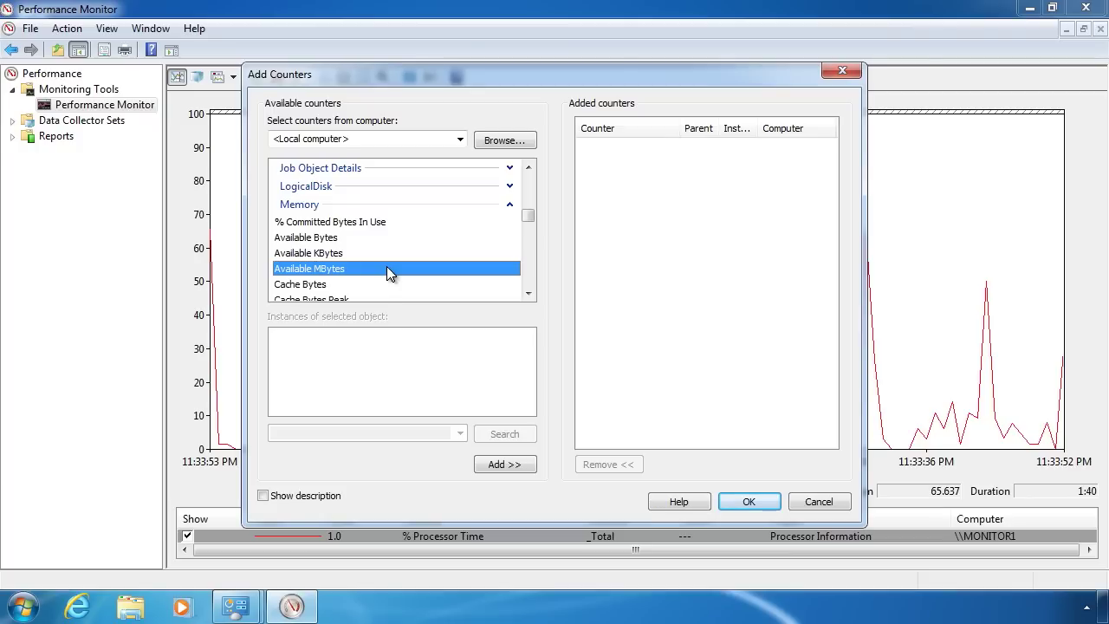
pyautogui.click(276, 498)
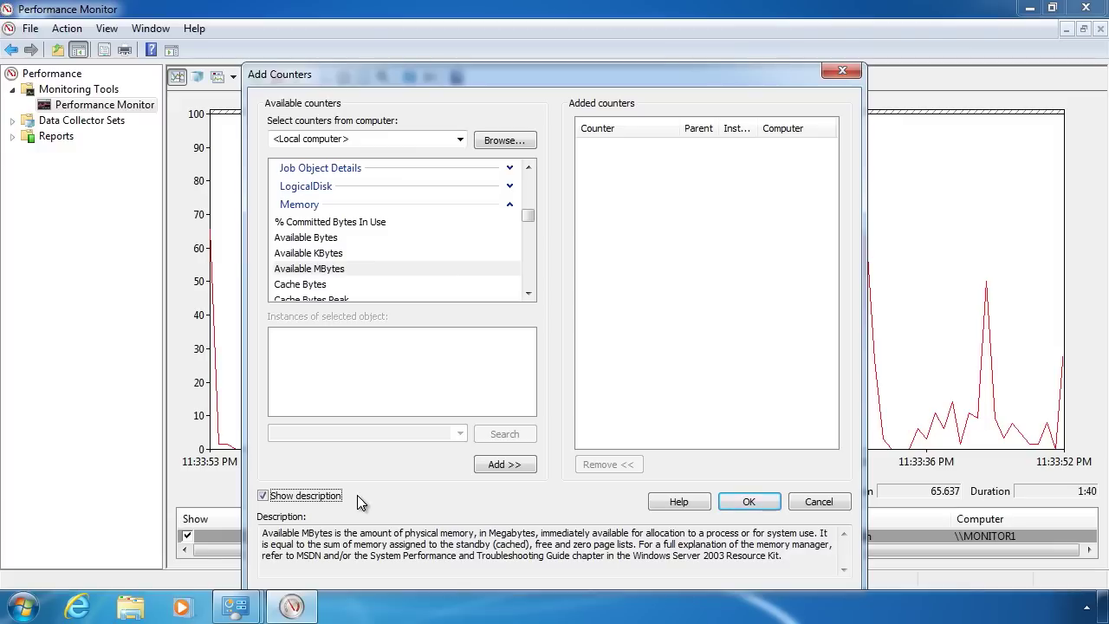
pyautogui.click(498, 464)
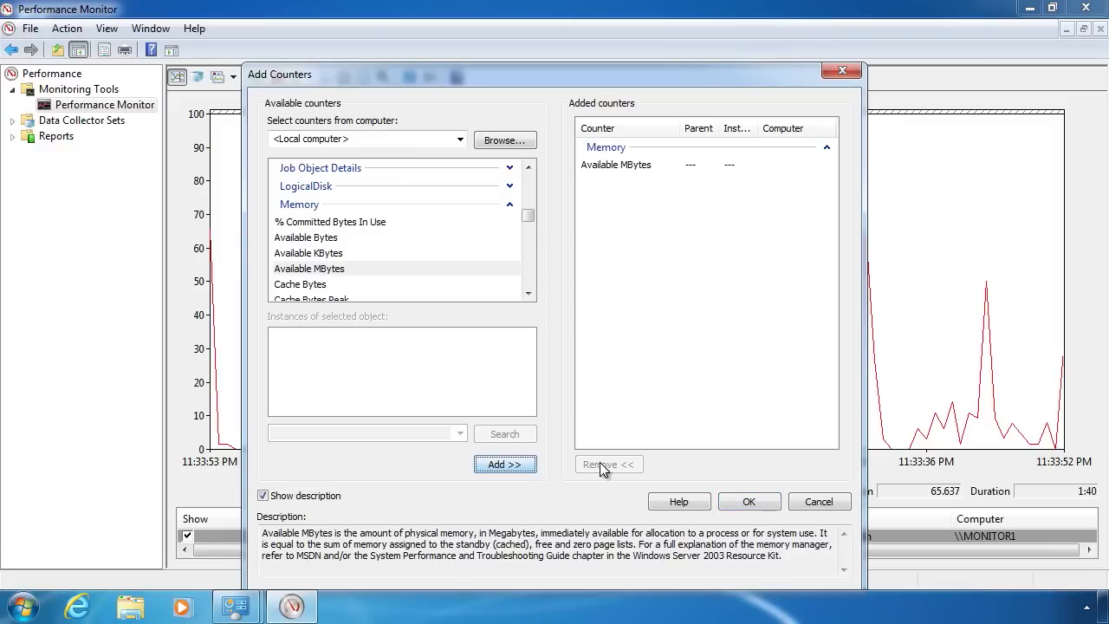
pyautogui.click(754, 501)
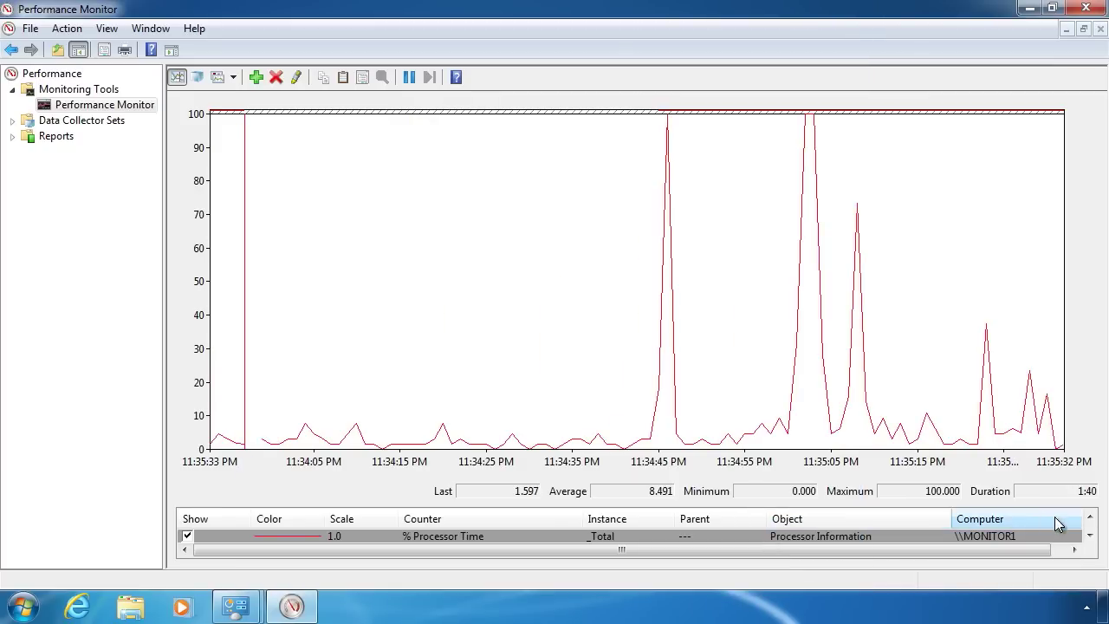
# Change the graph line color of the Available MBytes counter to blue.
pyautogui.click(1089, 535)
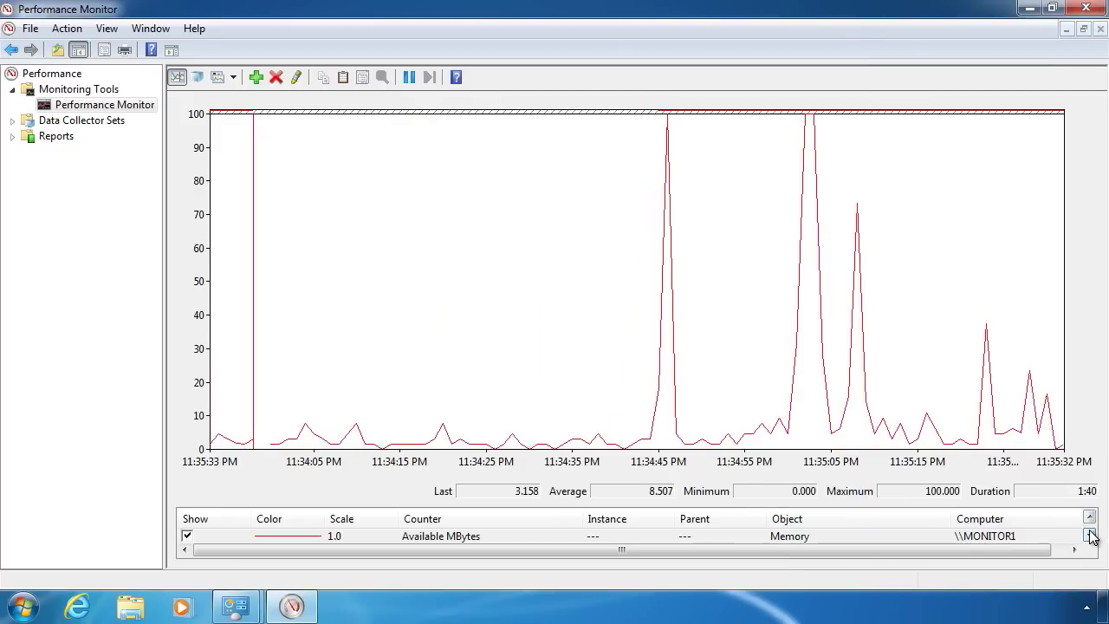
pyautogui.rightClick(315, 536)
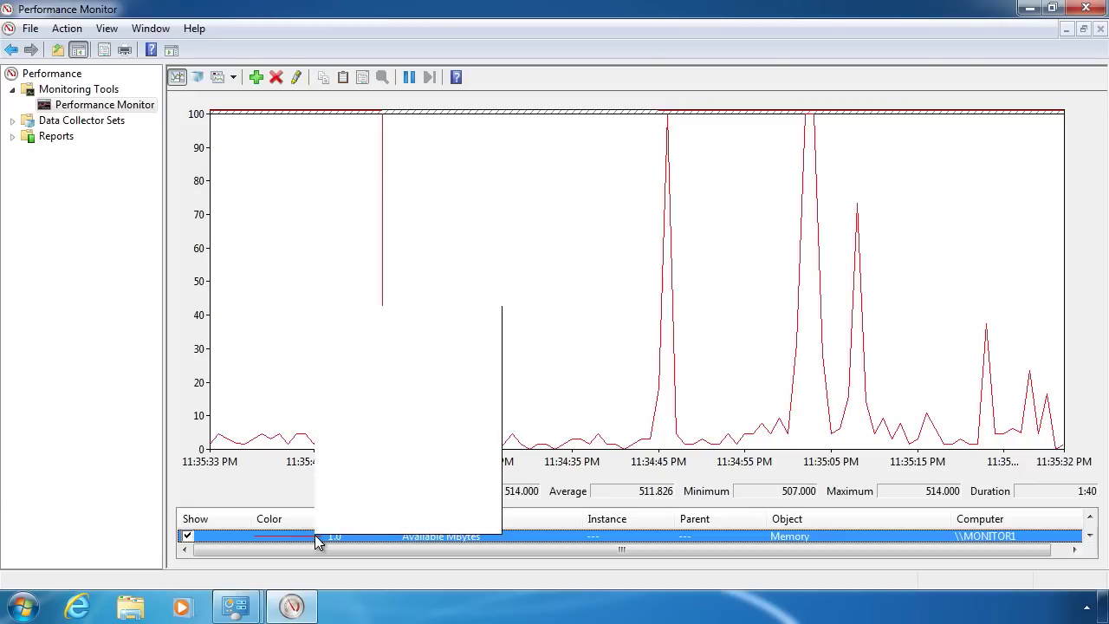
pyautogui.click(354, 523)
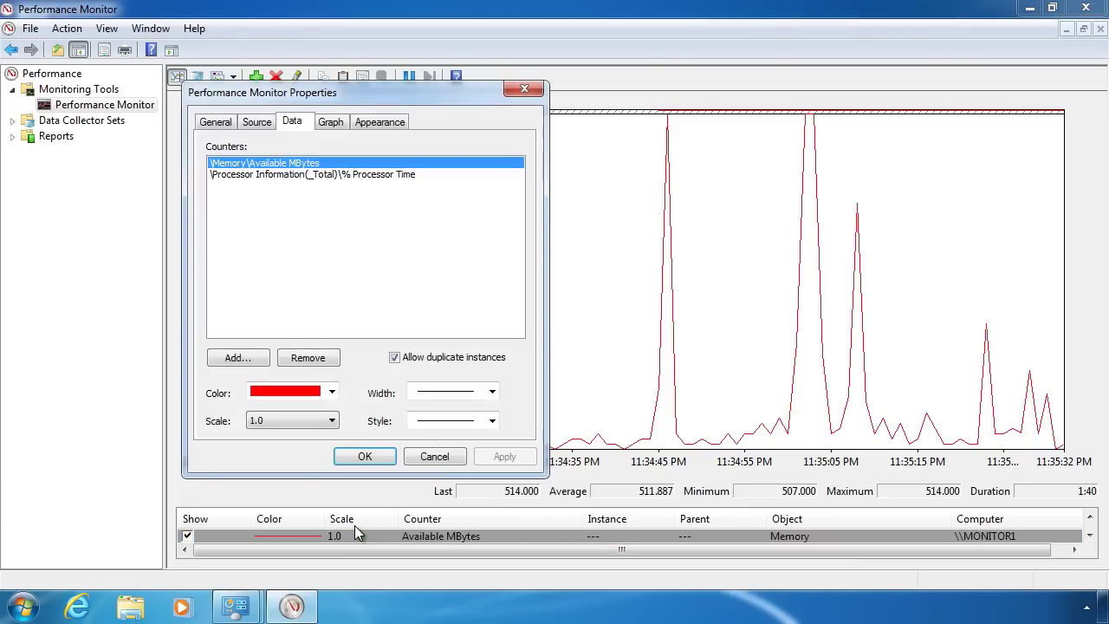
pyautogui.click(331, 392)
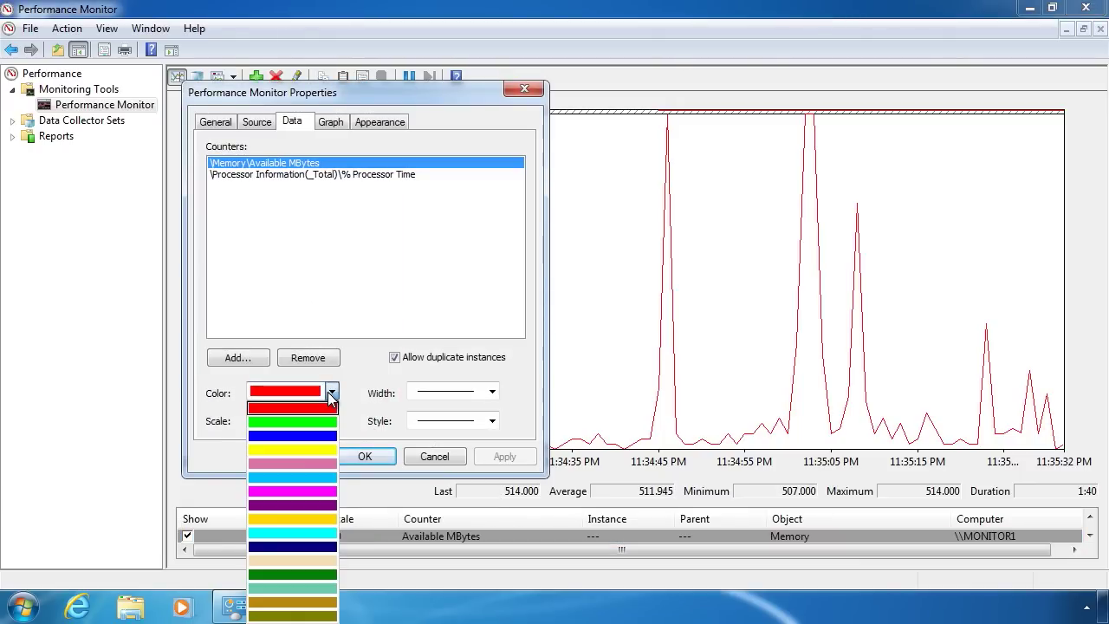
pyautogui.click(316, 436)
pyautogui.click(363, 456)
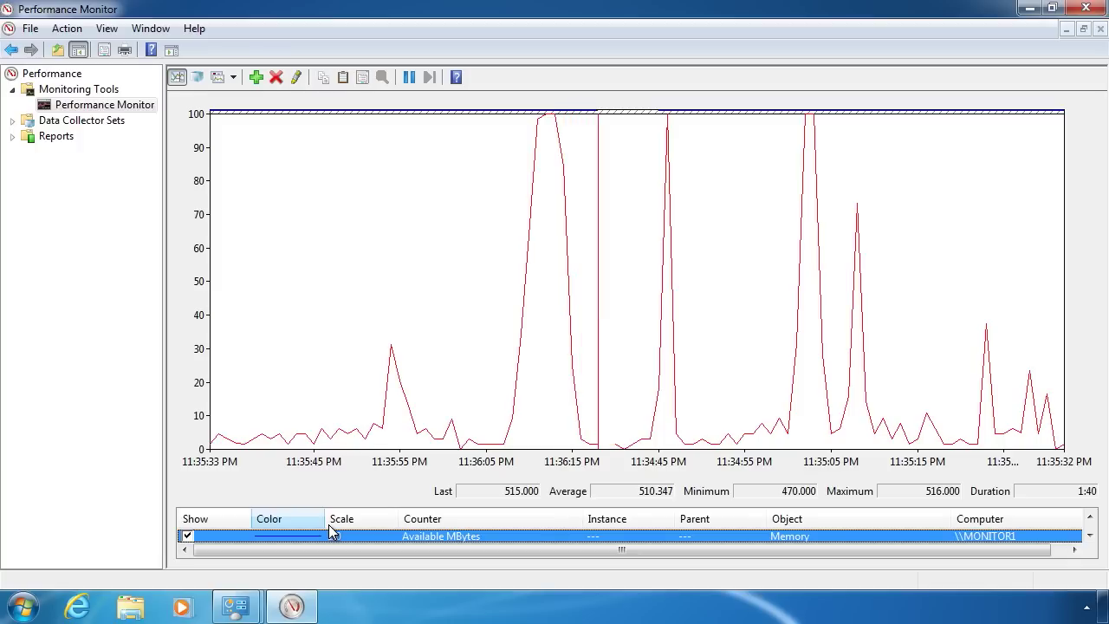
# Start the System Performance data collector set from the System collector sets and open it.
pyautogui.click(98, 124)
pyautogui.doubleClick(190, 113)
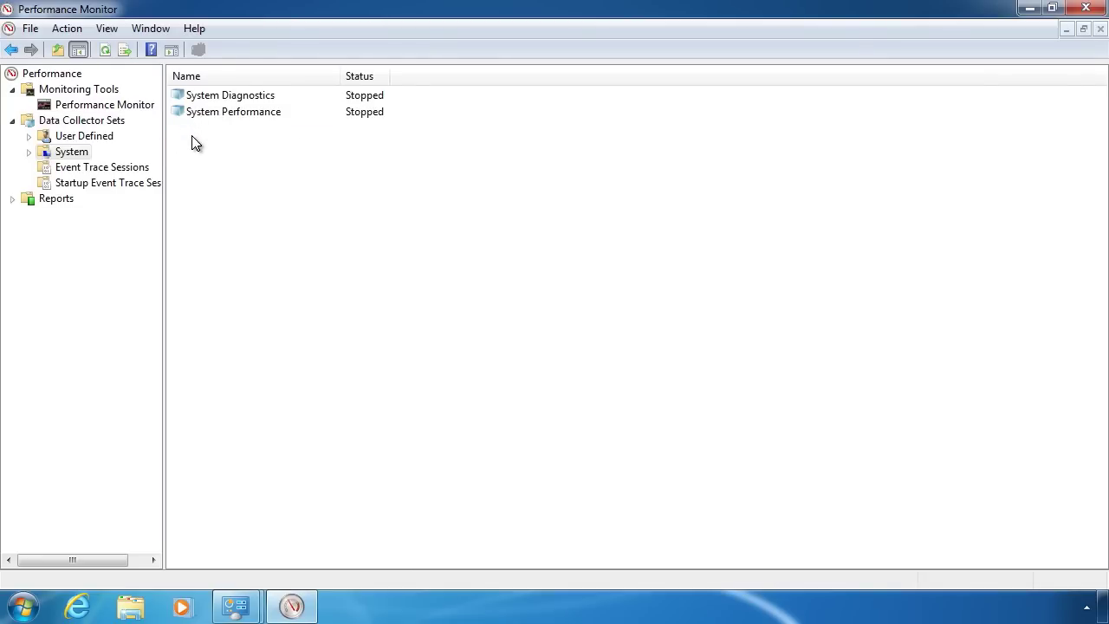
pyautogui.click(188, 97)
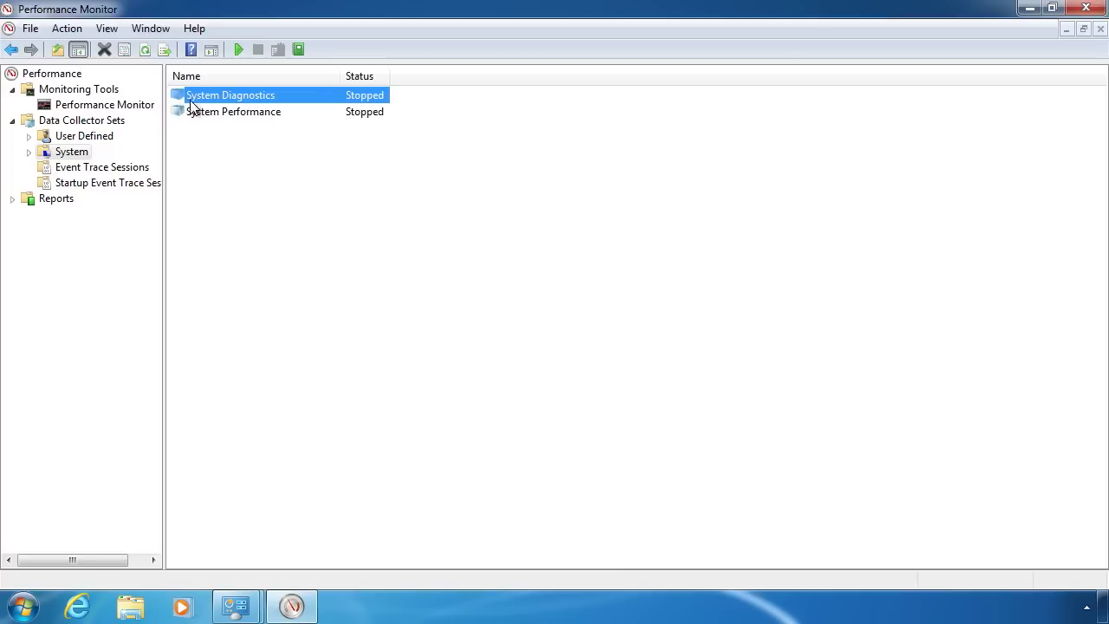
pyautogui.click(180, 114)
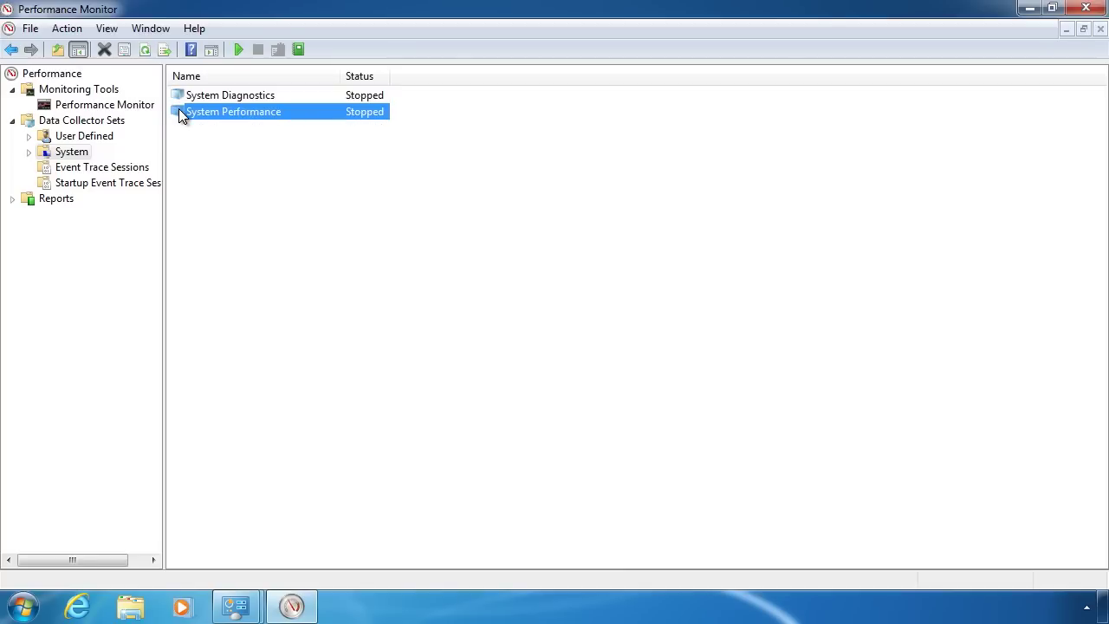
pyautogui.rightClick(297, 114)
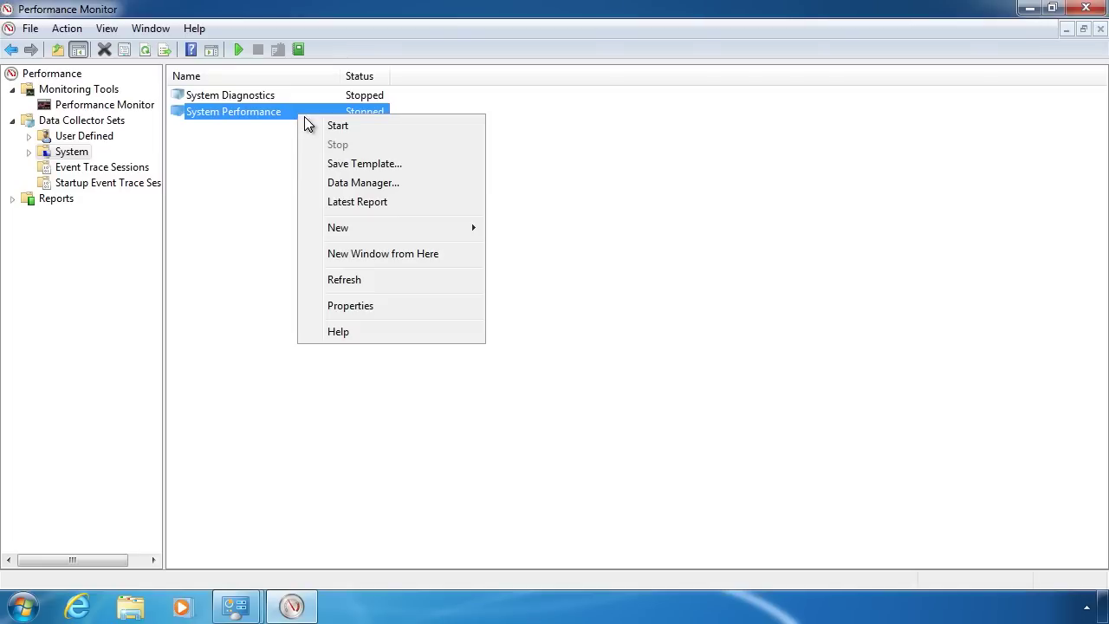
pyautogui.click(457, 130)
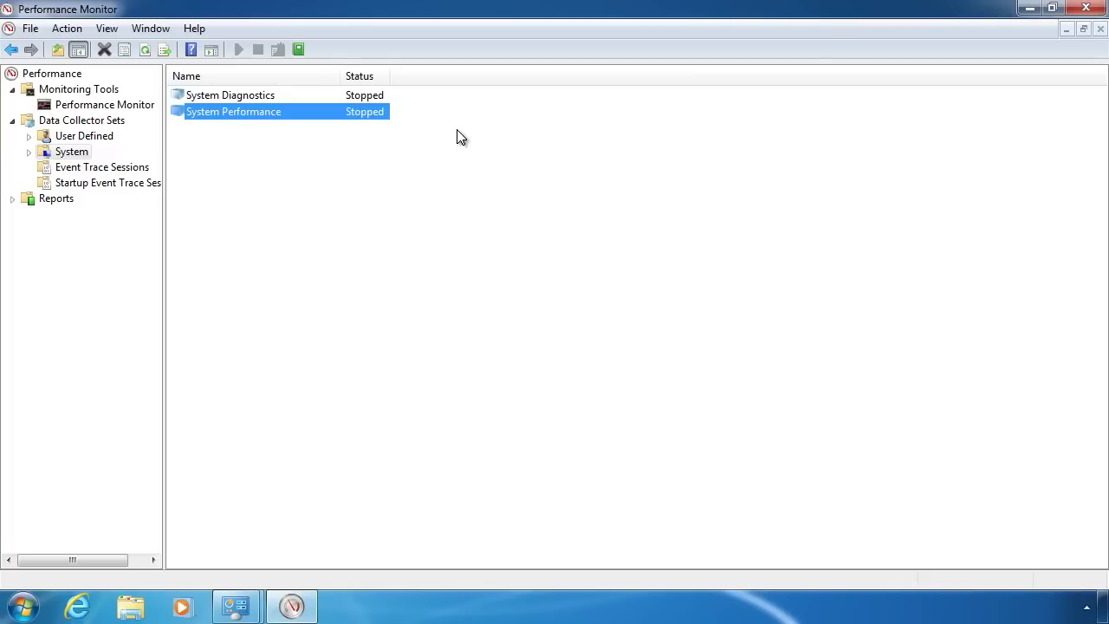
pyautogui.press('Return')
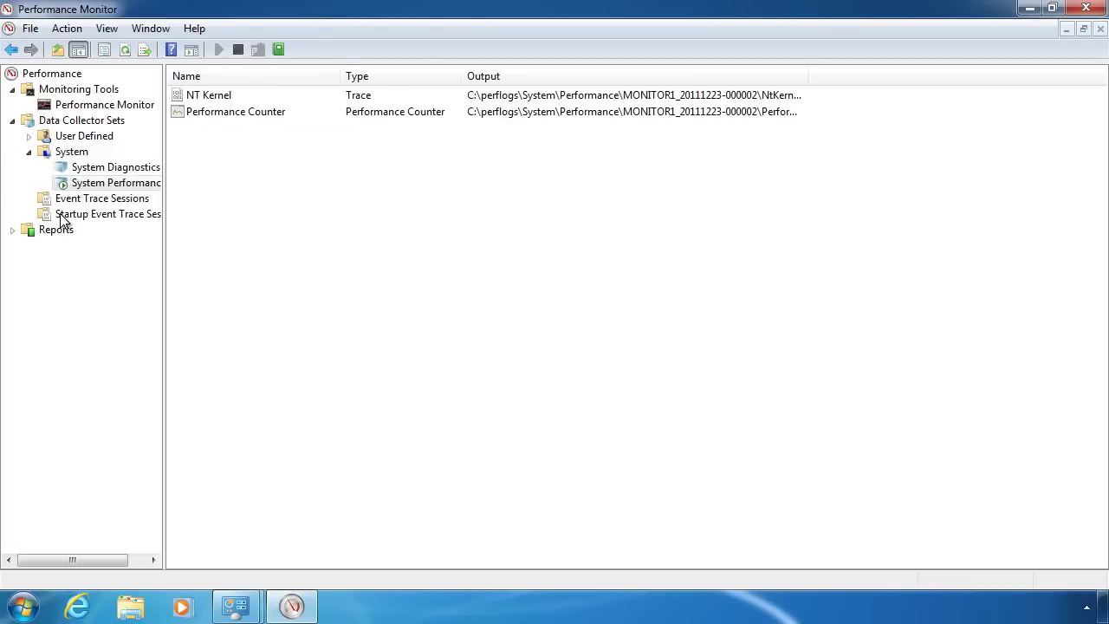
# Open the MONITOR1 report for System Performance among the system reports.
pyautogui.doubleClick(28, 230)
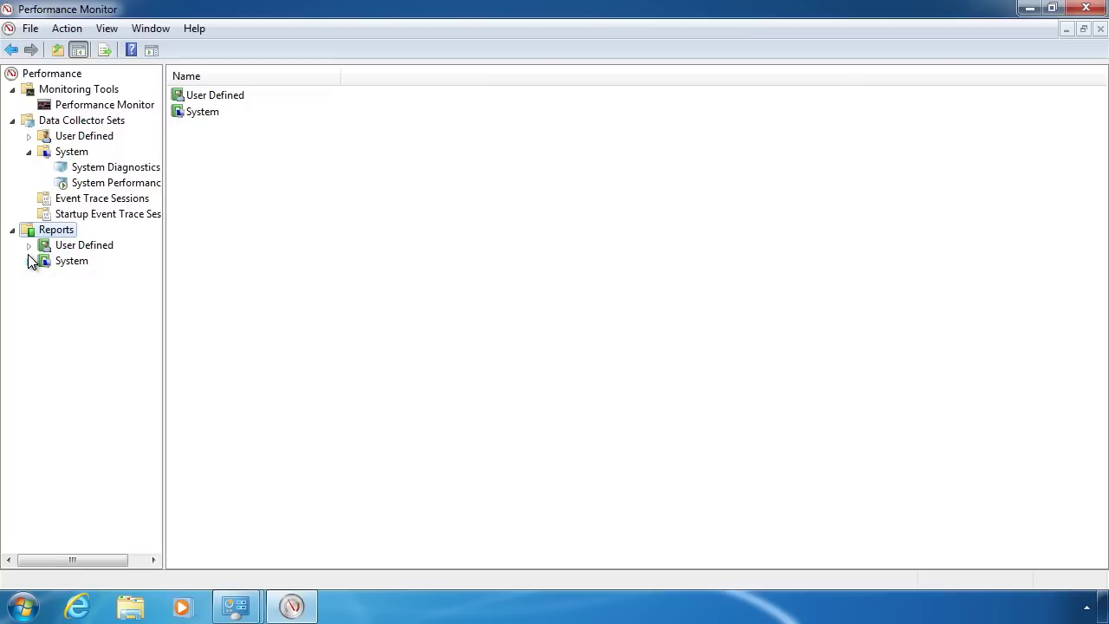
pyautogui.click(28, 261)
pyautogui.click(45, 292)
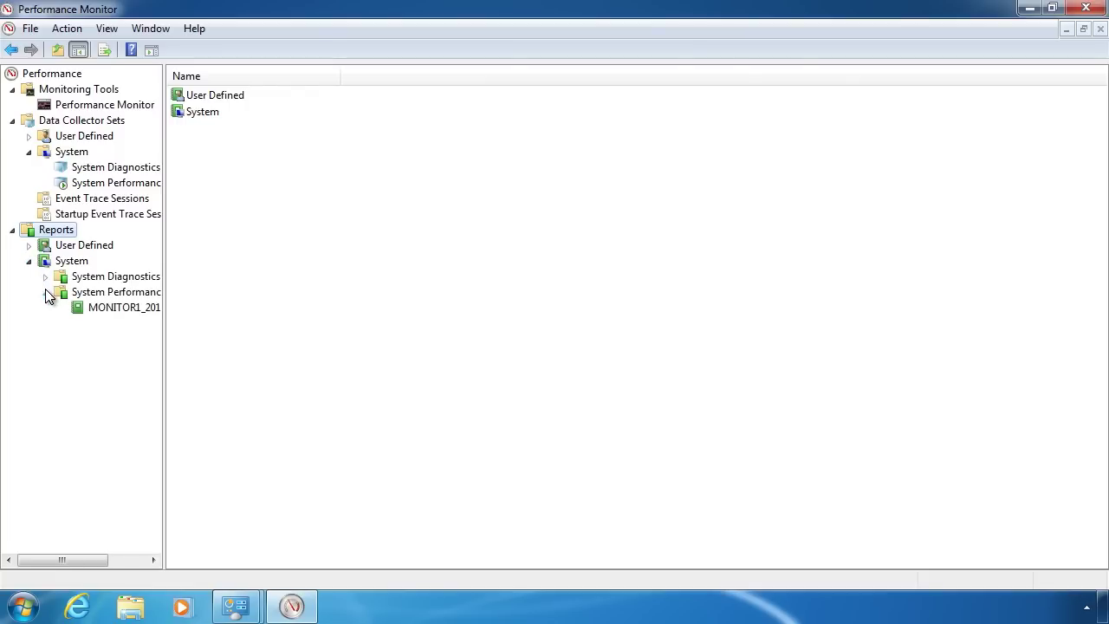
pyautogui.click(91, 309)
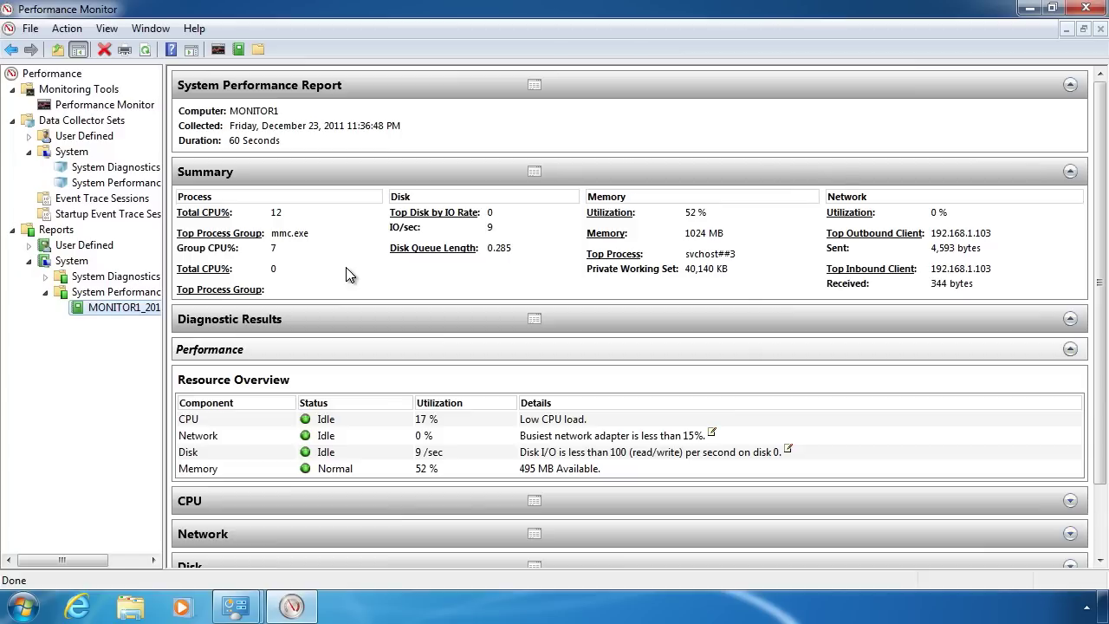
# Expand the report's CPU and Disk sections and examine the Hot Files causing the most disk IOs.
pyautogui.click(522, 425)
pyautogui.click(1070, 501)
pyautogui.scroll(-3, 1072, 504)
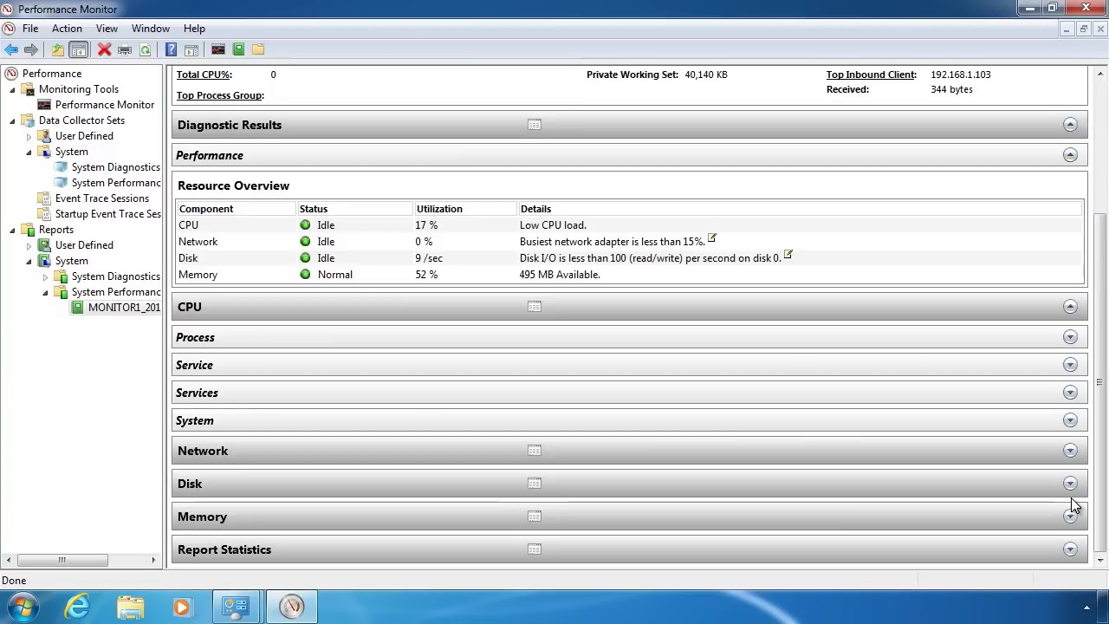
pyautogui.click(1070, 492)
pyautogui.scroll(-2, 1073, 495)
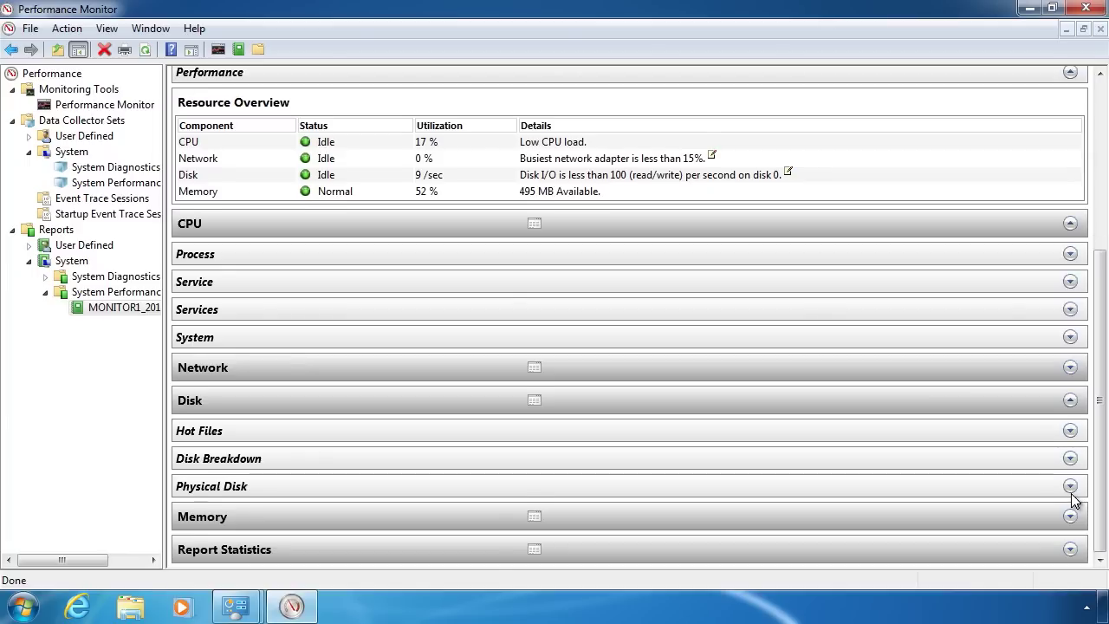
pyautogui.click(1070, 436)
pyautogui.scroll(-3, 1071, 442)
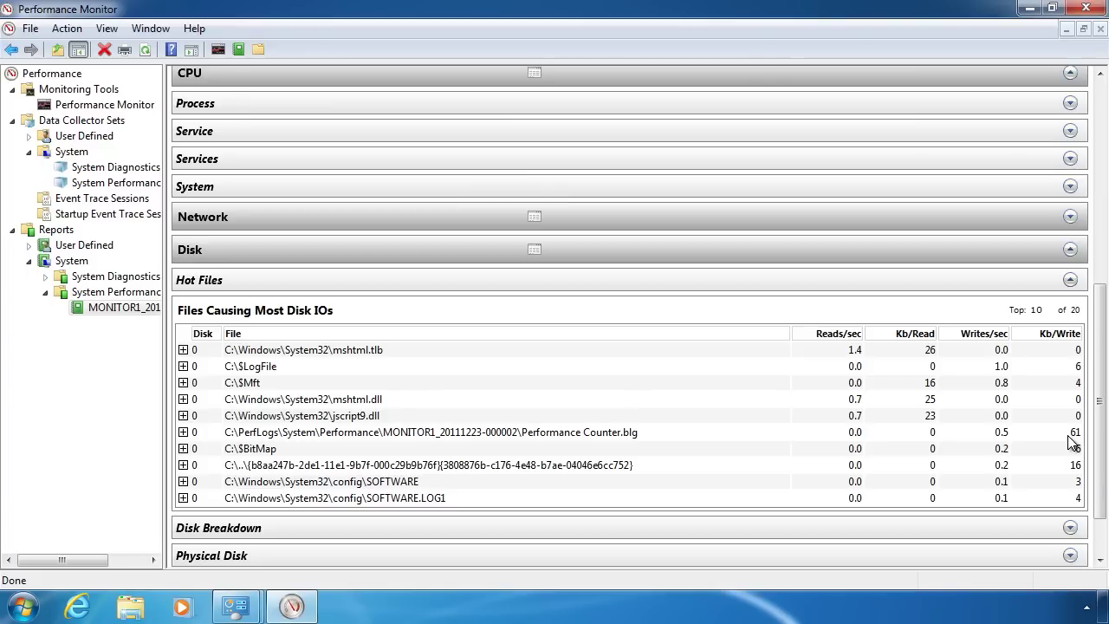
# Expand the report's Memory section and examine the memory use of each process.
pyautogui.scroll(-2, 1072, 443)
pyautogui.click(1070, 516)
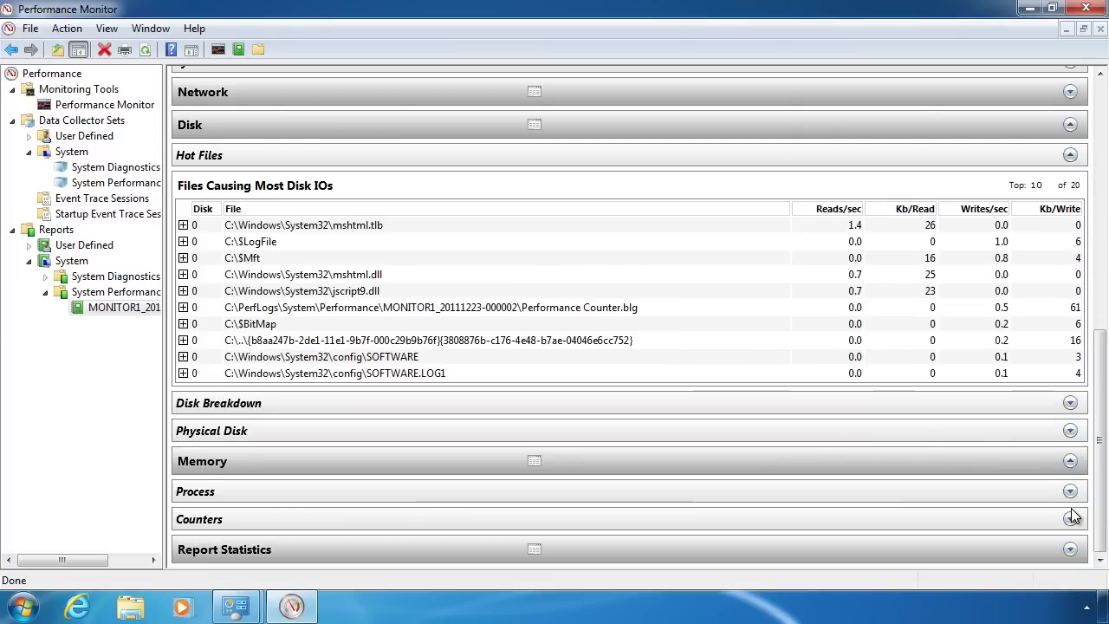
pyautogui.click(1070, 495)
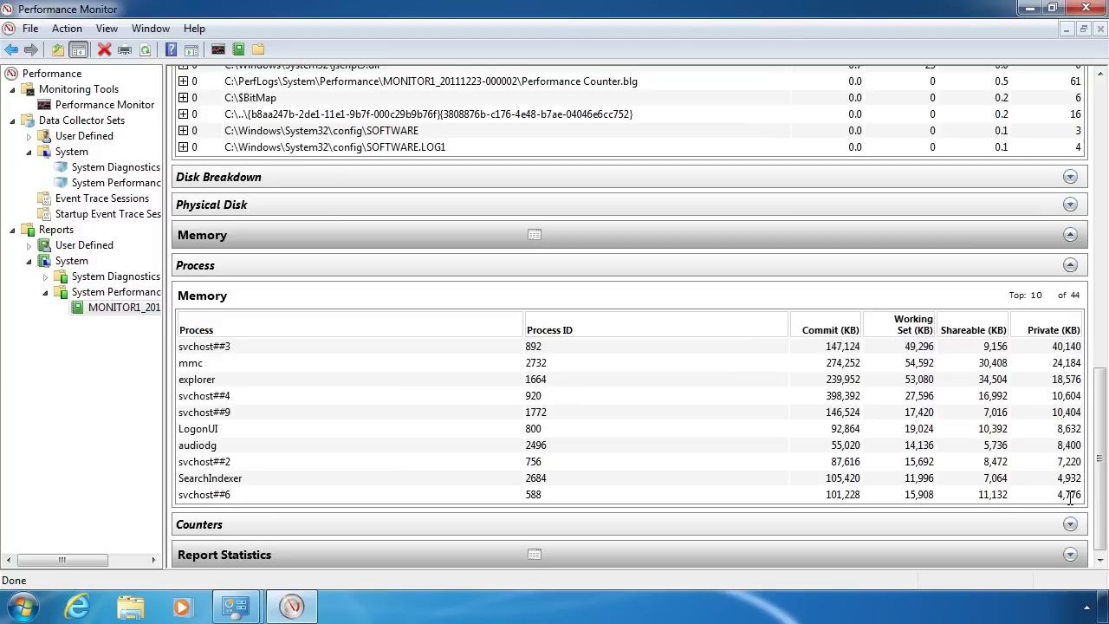
# Create a user-defined data collector set from the System Performance template, keeping the default name, root directory and run-as account, and save it.
pyautogui.click(62, 123)
pyautogui.rightClick(70, 137)
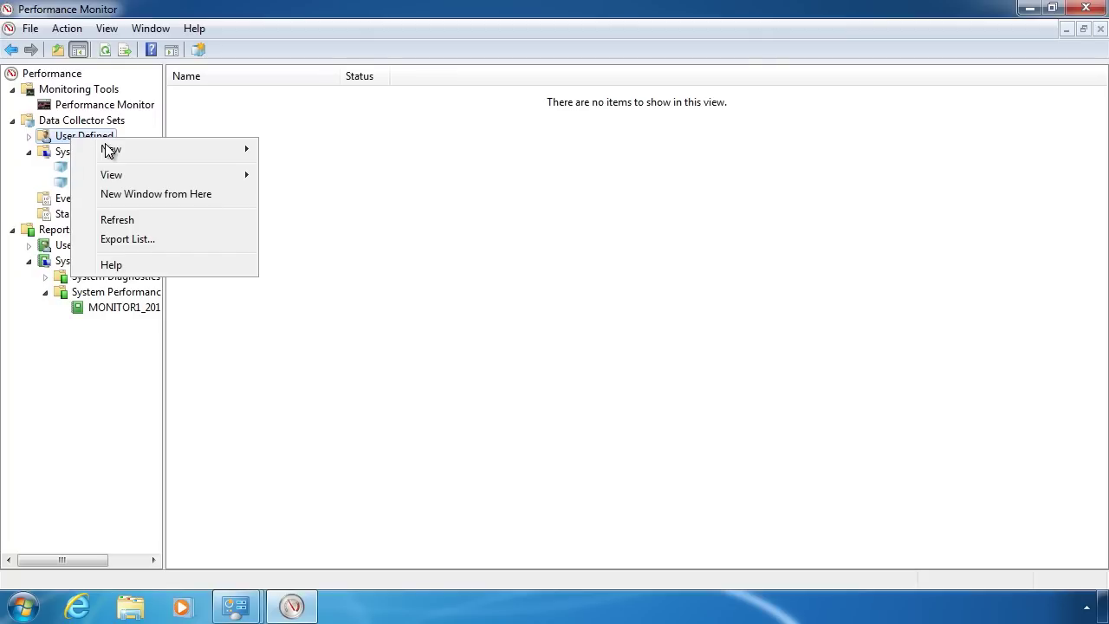
pyautogui.moveTo(111, 150)
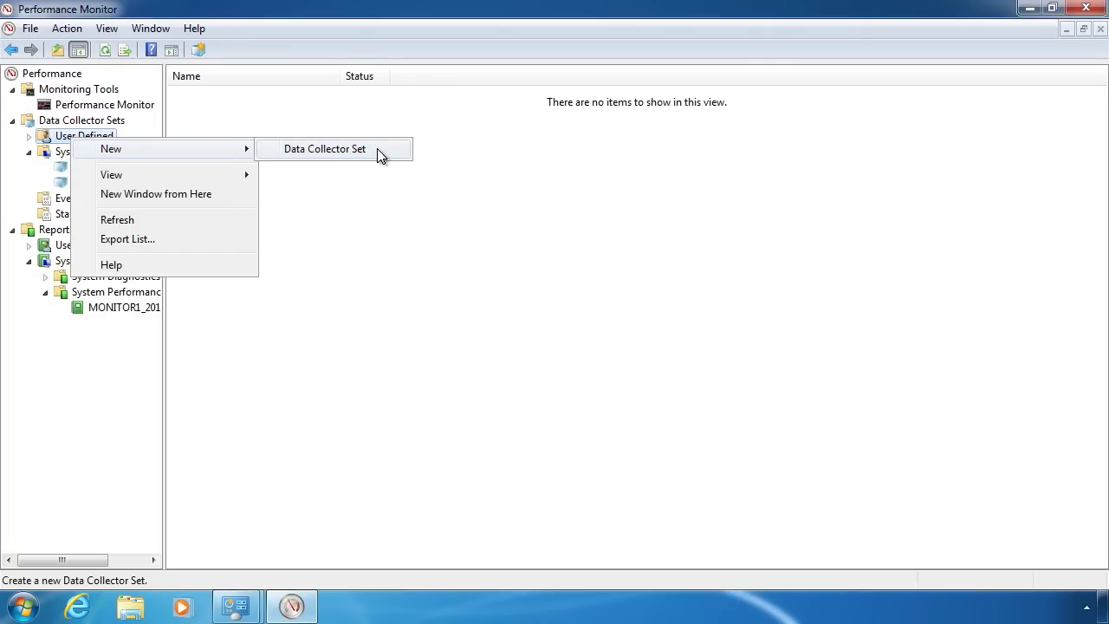
pyautogui.click(377, 148)
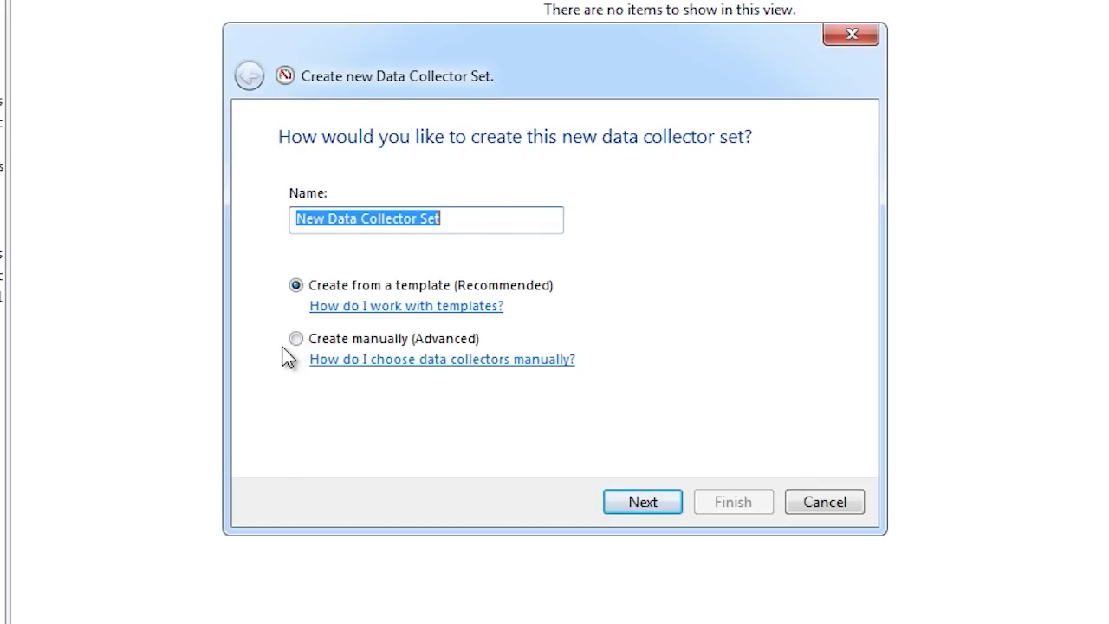
pyautogui.click(661, 499)
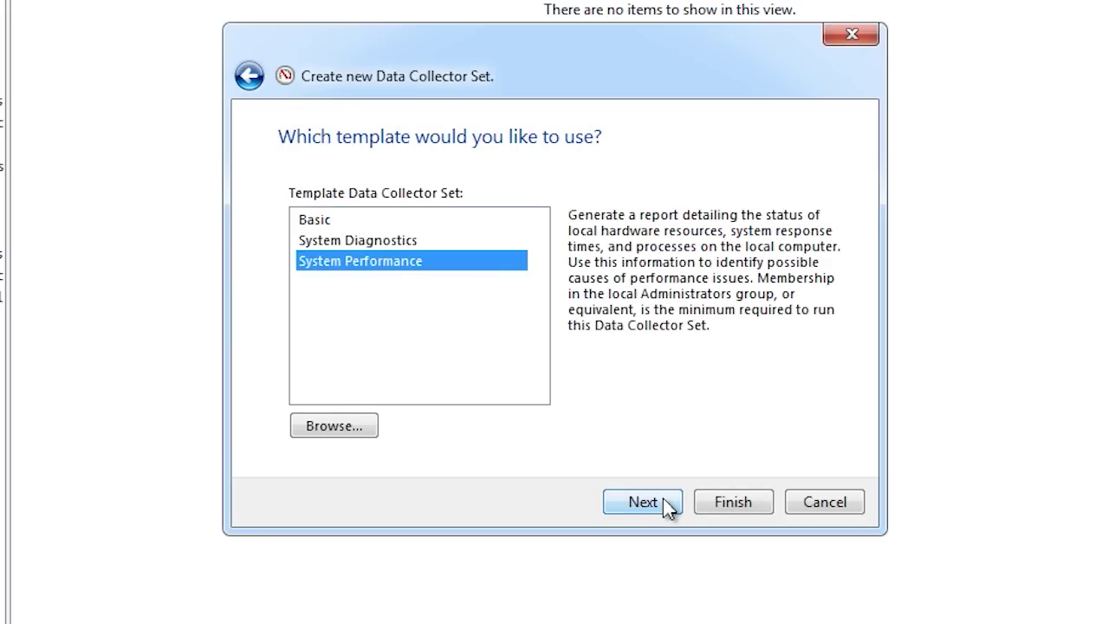
pyautogui.click(663, 500)
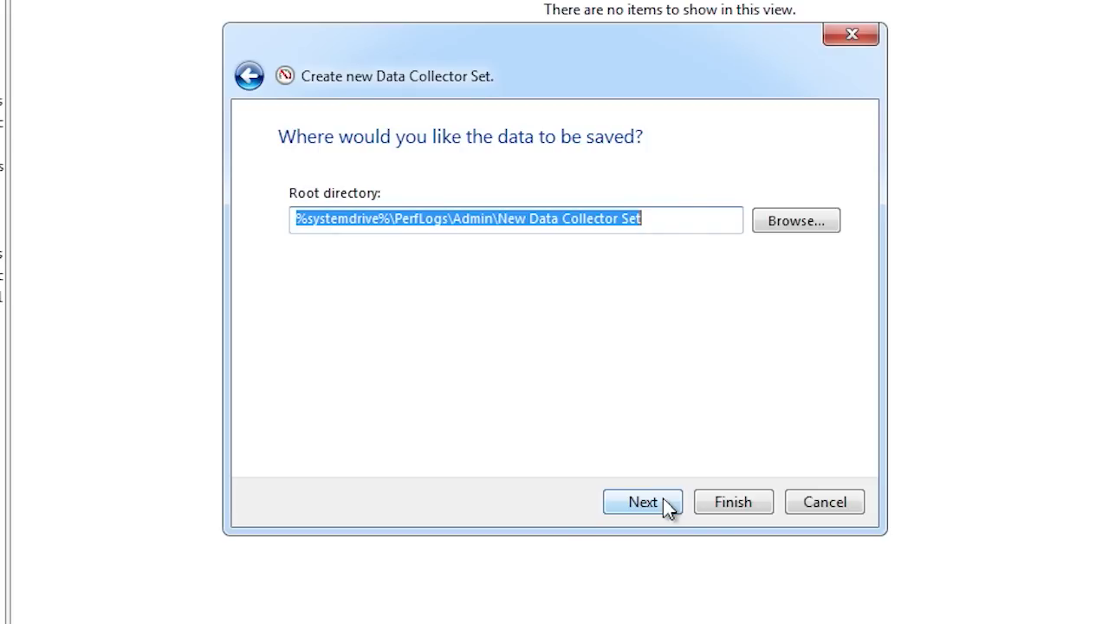
pyautogui.click(667, 503)
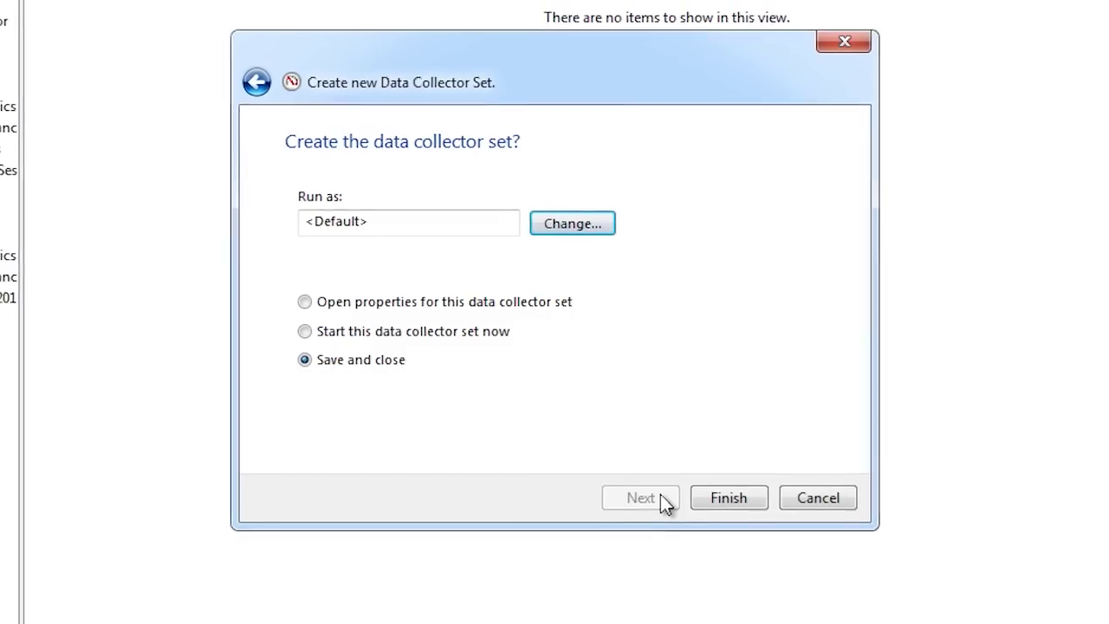
pyautogui.click(731, 500)
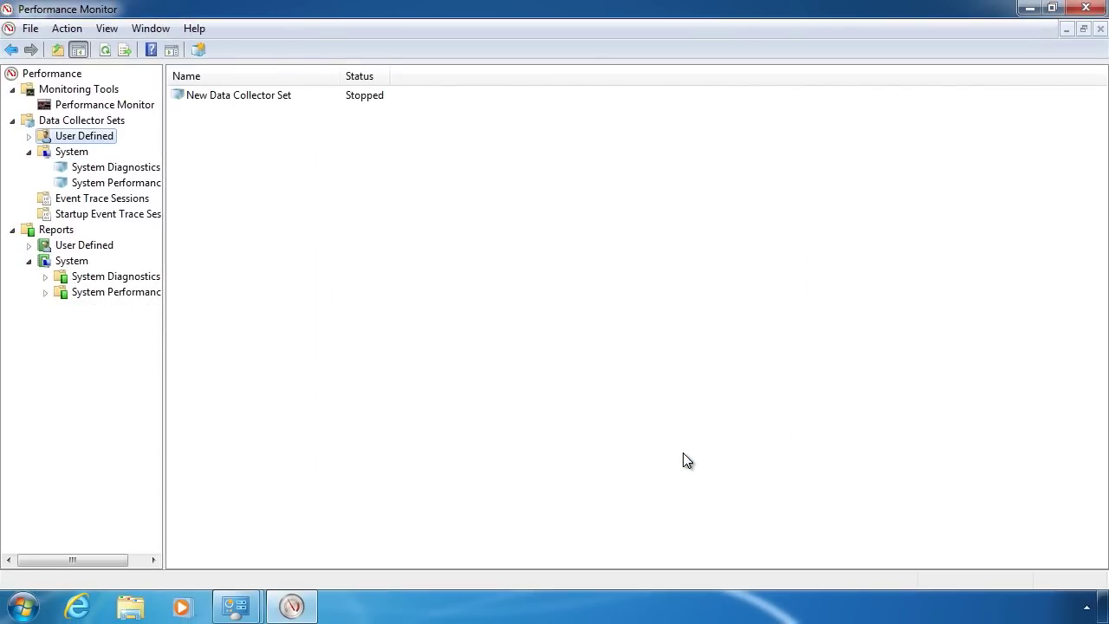
# Open the properties of New Data Collector Set among the user-defined collector sets.
pyautogui.click(30, 137)
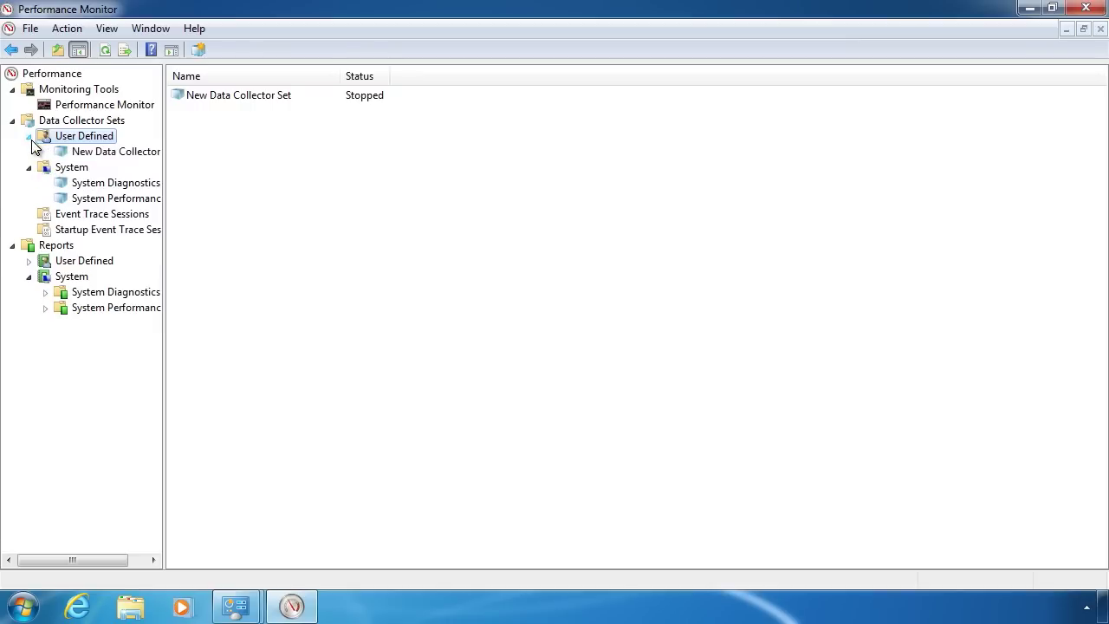
pyautogui.click(87, 154)
pyautogui.rightClick(88, 154)
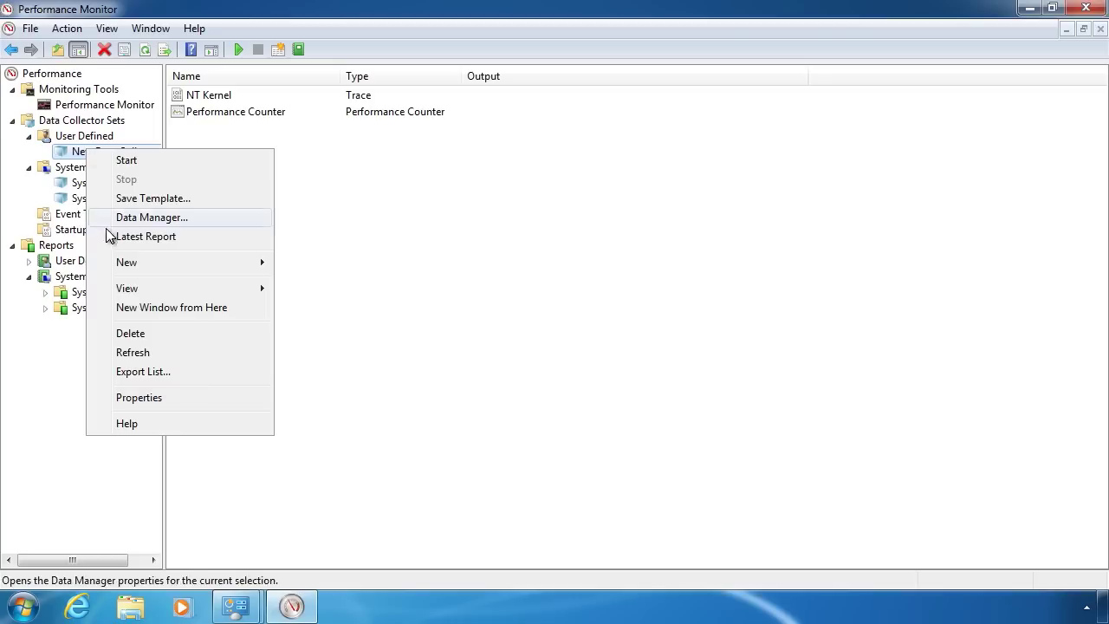
pyautogui.click(266, 397)
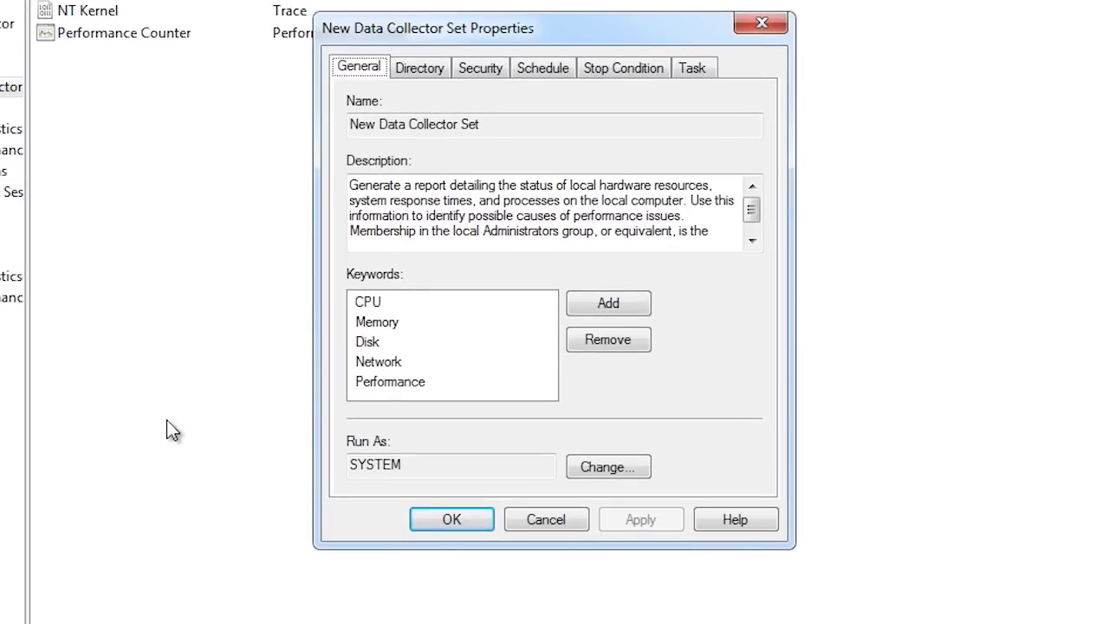
# Add a schedule that starts the collector set at 10:00 AM from Monday to Friday, excluding Saturday and Sunday.
pyautogui.hotkey('ctrl', 'Tab')
pyautogui.hotkey('ctrl', 'Tab')
pyautogui.hotkey('ctrl', 'Tab')
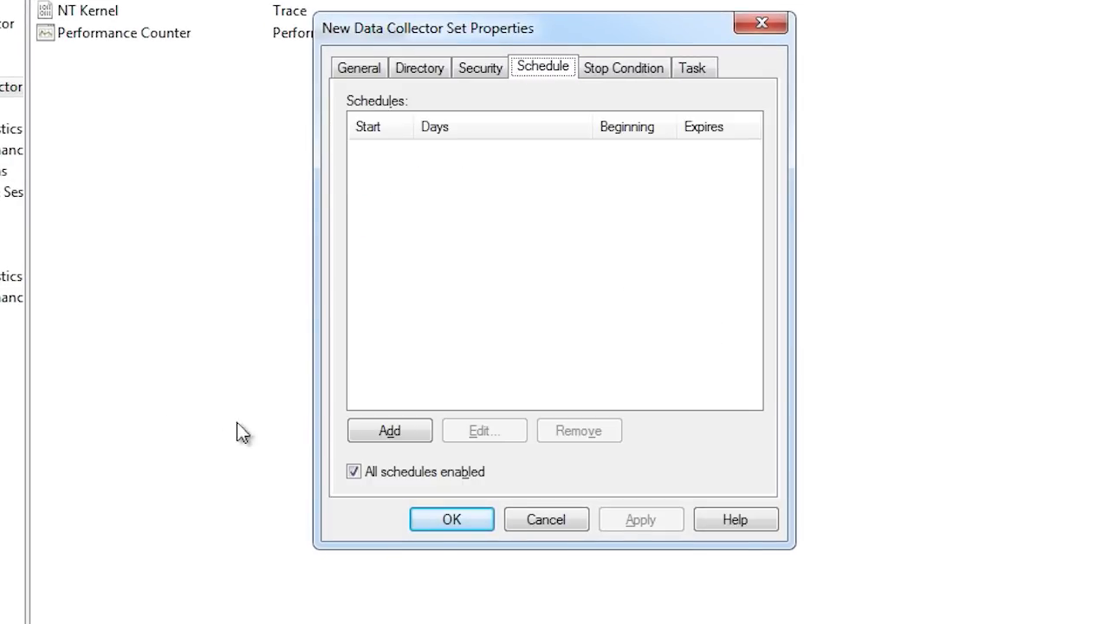
pyautogui.click(391, 431)
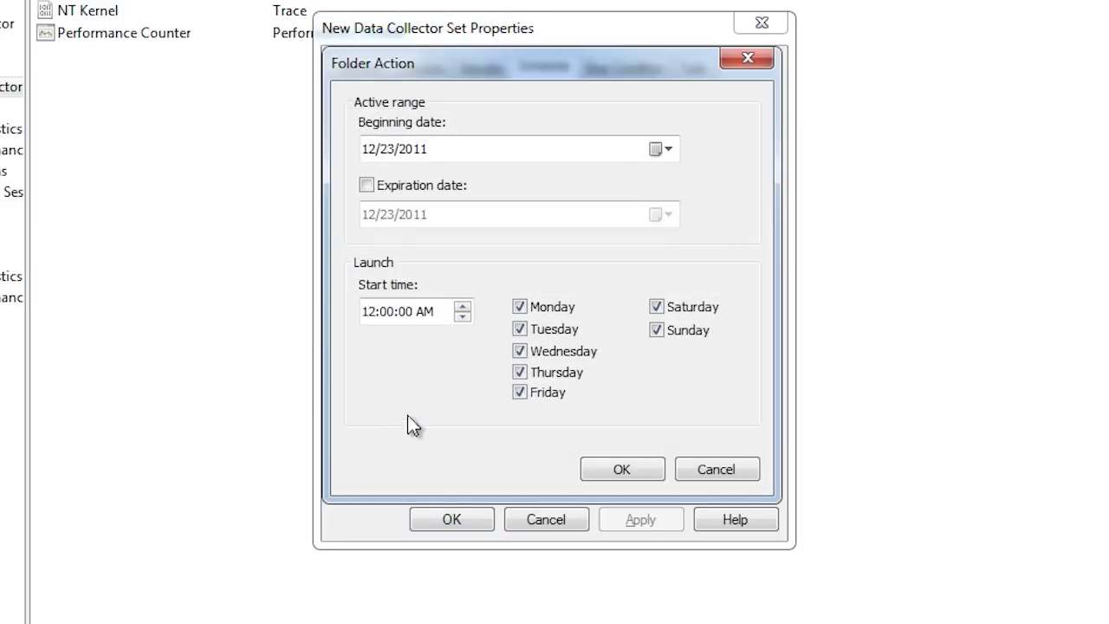
pyautogui.click(462, 307)
pyautogui.click(462, 307)
pyautogui.click(462, 307)
pyautogui.click(463, 307)
pyautogui.click(463, 306)
pyautogui.click(462, 307)
pyautogui.click(463, 306)
pyautogui.click(463, 306)
pyautogui.click(462, 307)
pyautogui.click(463, 306)
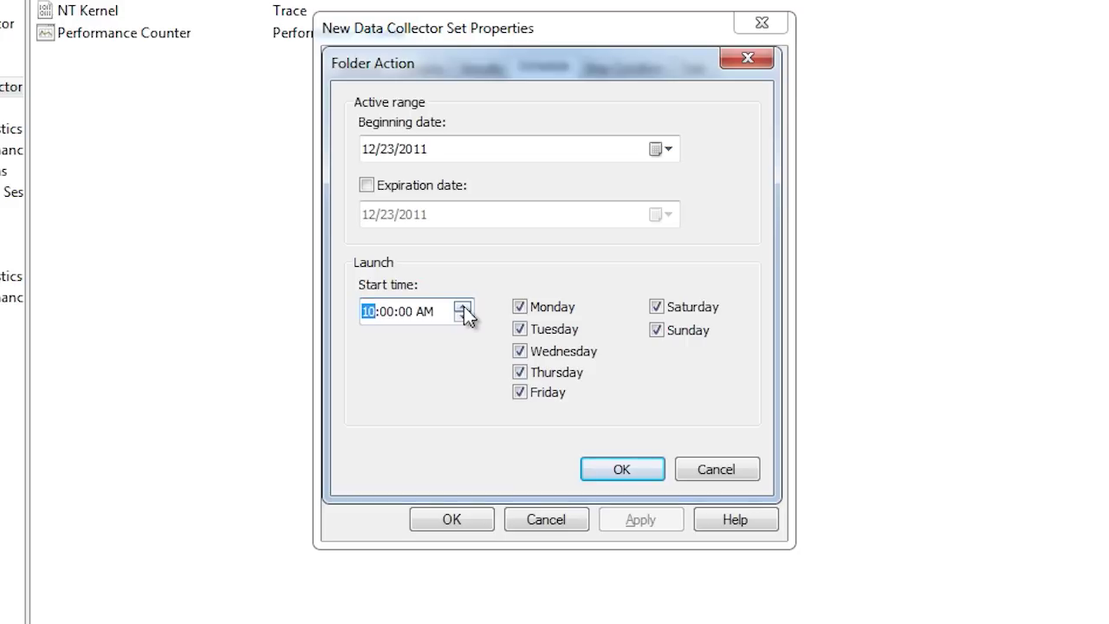
pyautogui.click(656, 309)
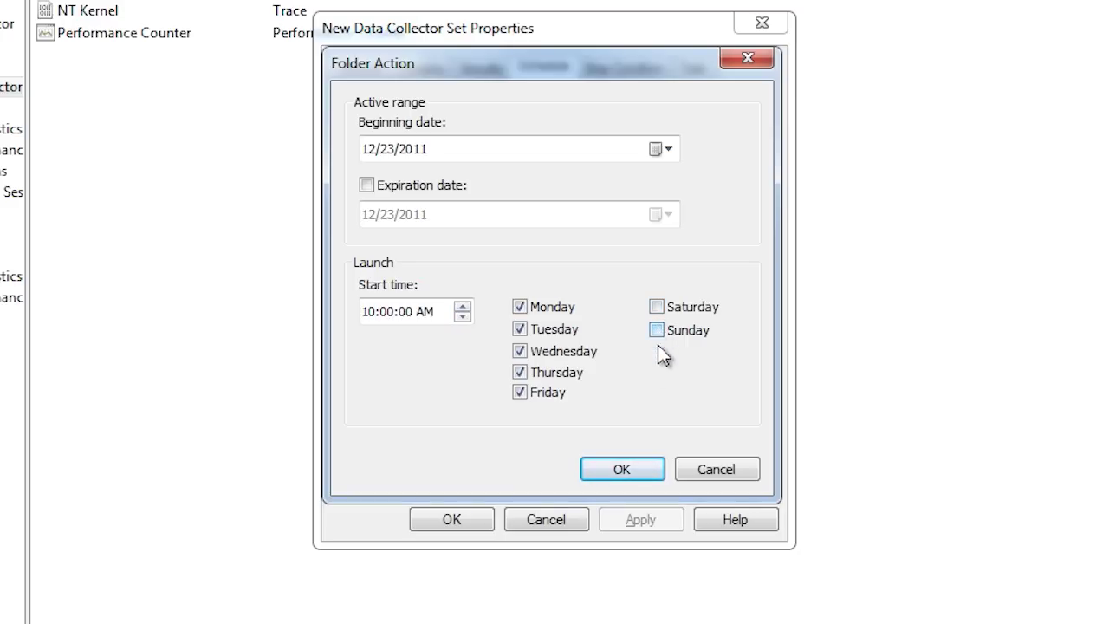
pyautogui.click(637, 470)
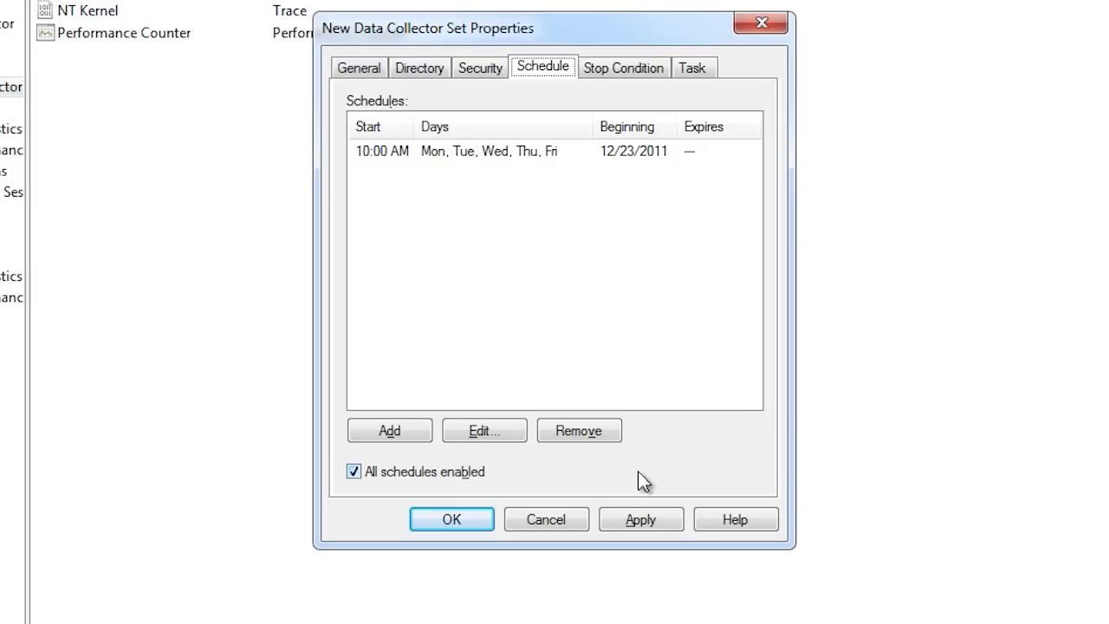
# Set the overall duration in the collector set's stop condition to 10 minutes.
pyautogui.hotkey('ctrl', 'Tab')
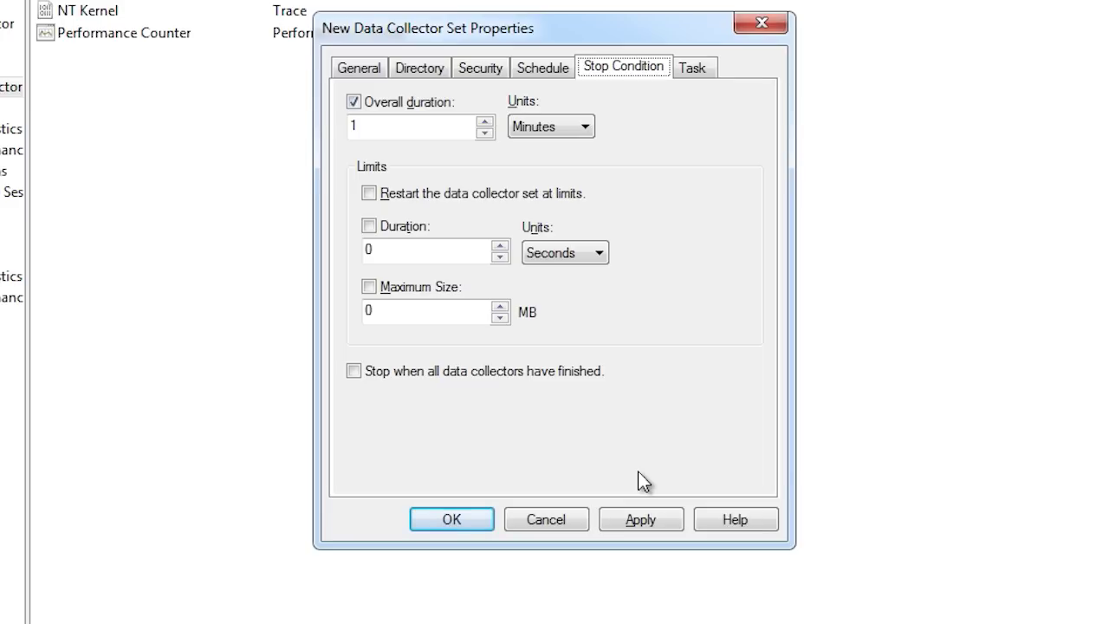
pyautogui.doubleClick(398, 127)
pyautogui.write('10')
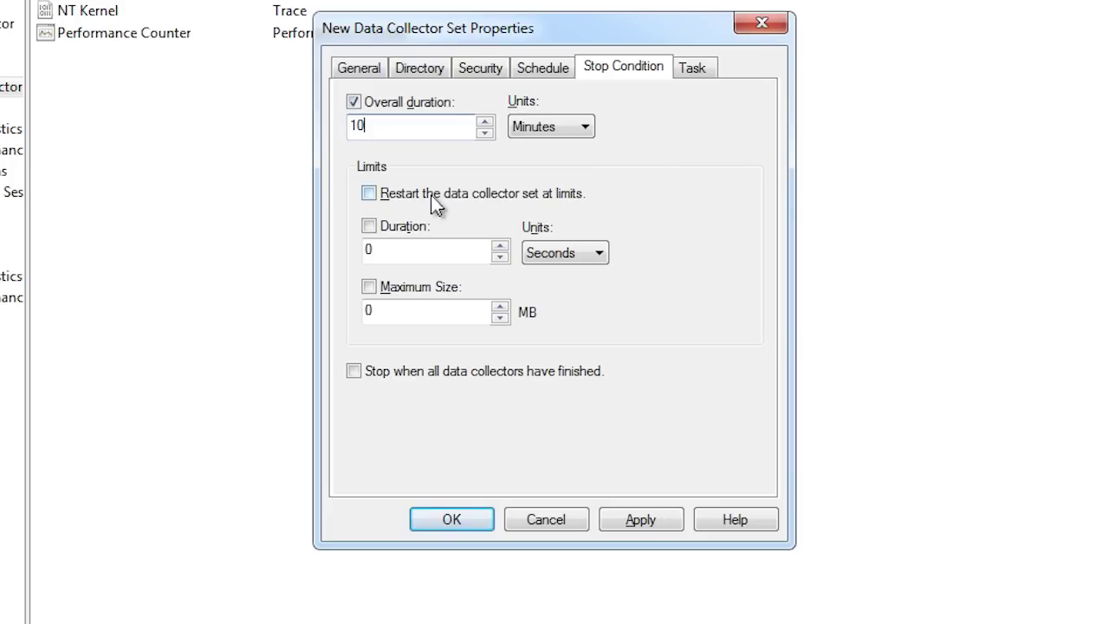
# Make the data collector set restart at limits, with a duration limit of 5 minutes.
pyautogui.click(375, 195)
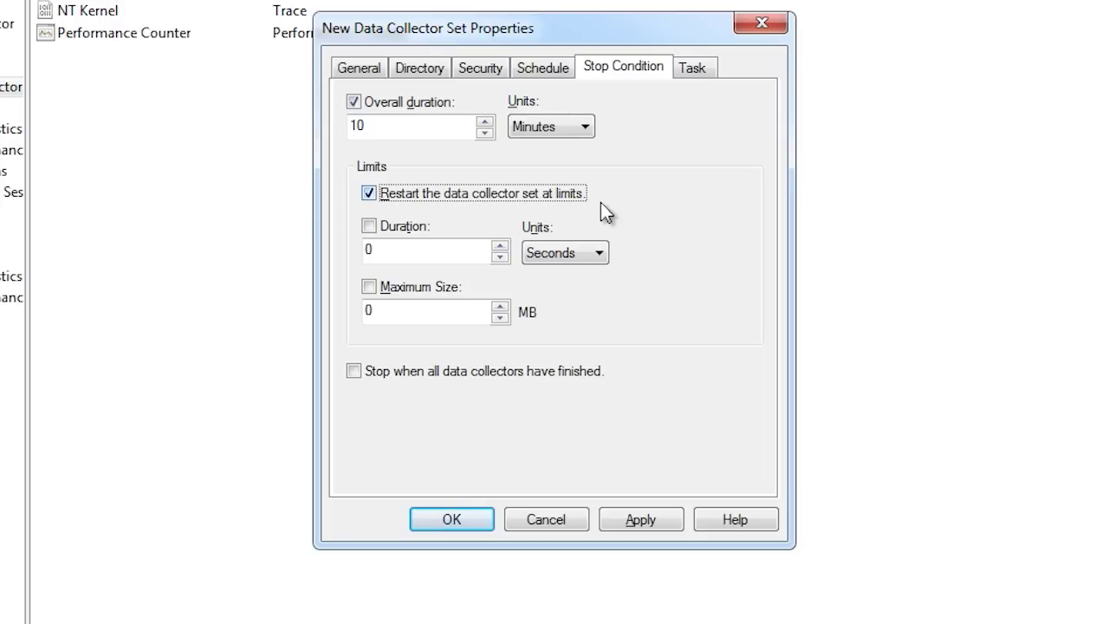
pyautogui.click(381, 227)
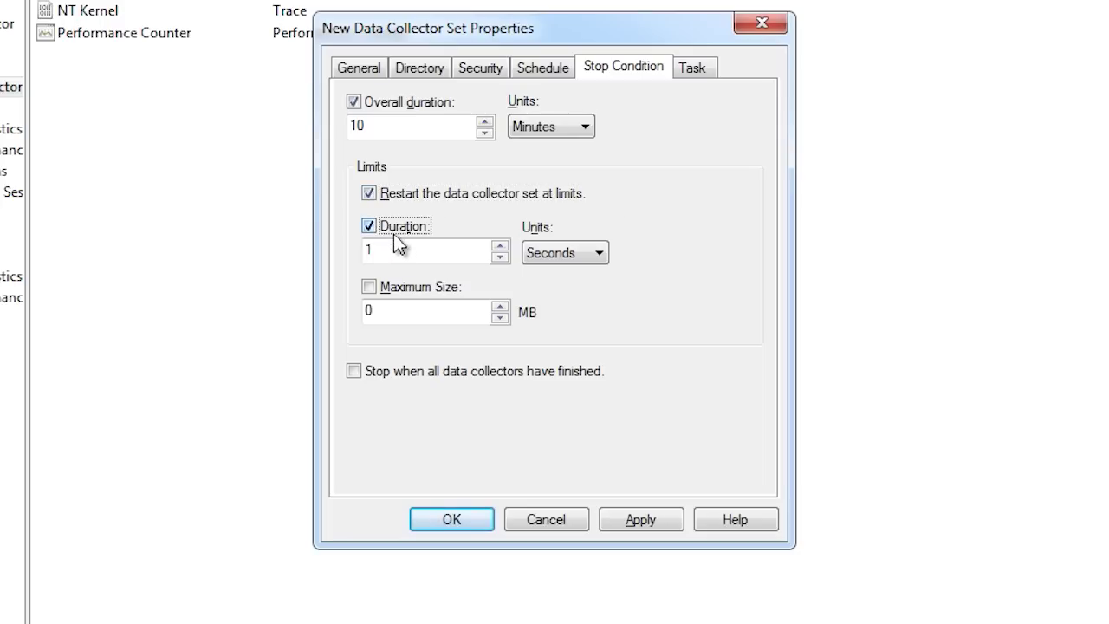
pyautogui.doubleClick(397, 248)
pyautogui.write('5')
pyautogui.click(597, 253)
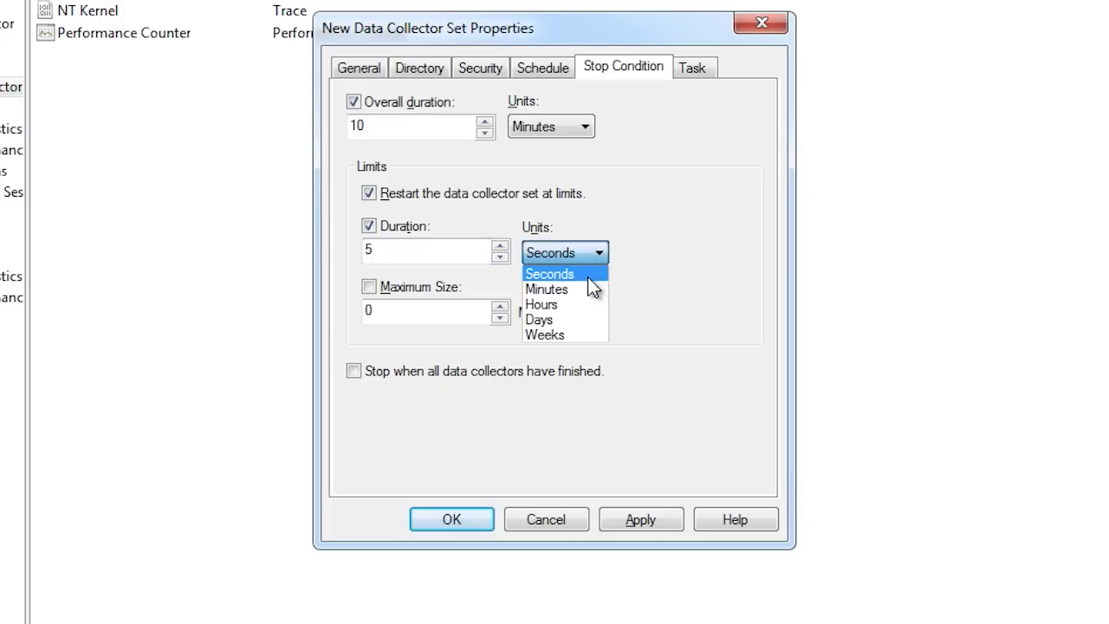
pyautogui.click(586, 289)
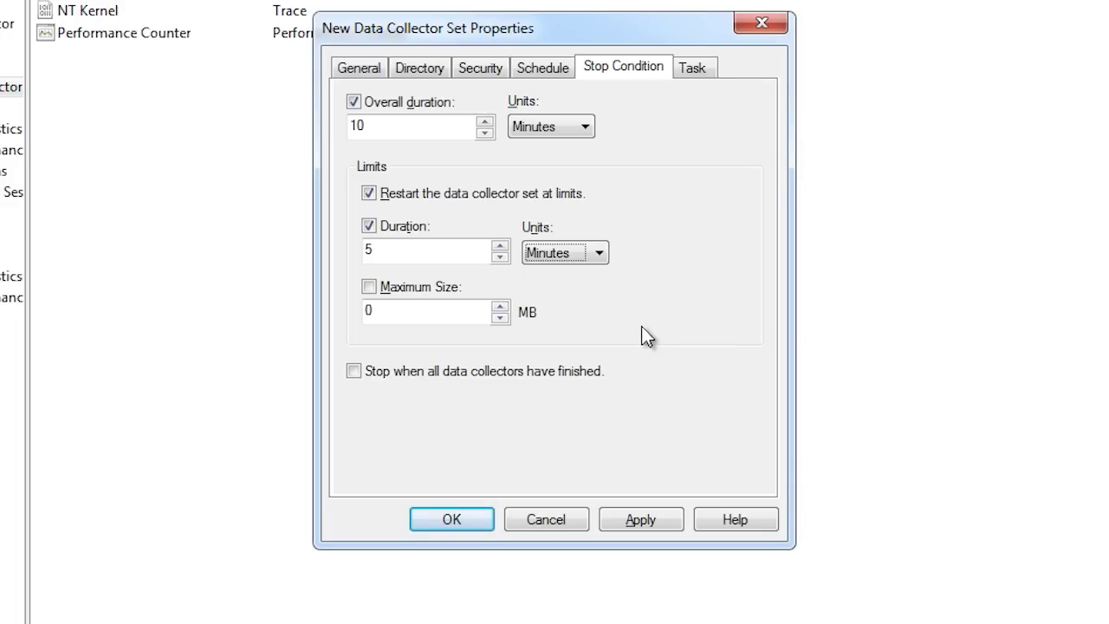
# Enable a maximum size limit of 10 MB and save the collector set's properties.
pyautogui.click(379, 288)
pyautogui.click(500, 307)
pyautogui.click(500, 306)
pyautogui.click(500, 306)
pyautogui.click(500, 306)
pyautogui.click(500, 305)
pyautogui.click(500, 306)
pyautogui.click(500, 306)
pyautogui.click(500, 306)
pyautogui.click(500, 306)
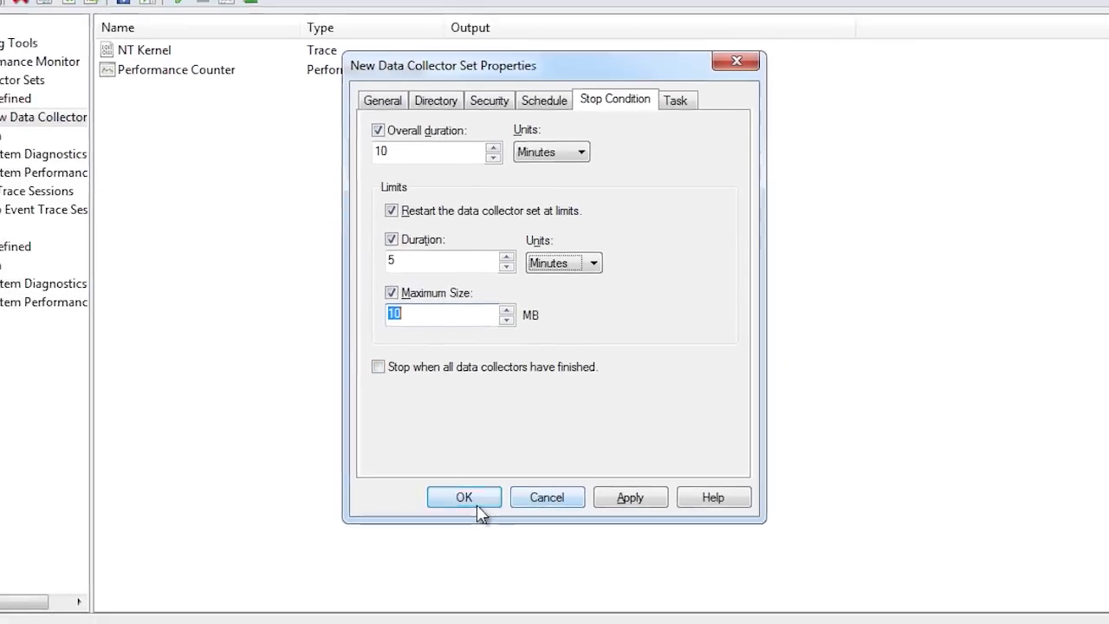
pyautogui.click(476, 499)
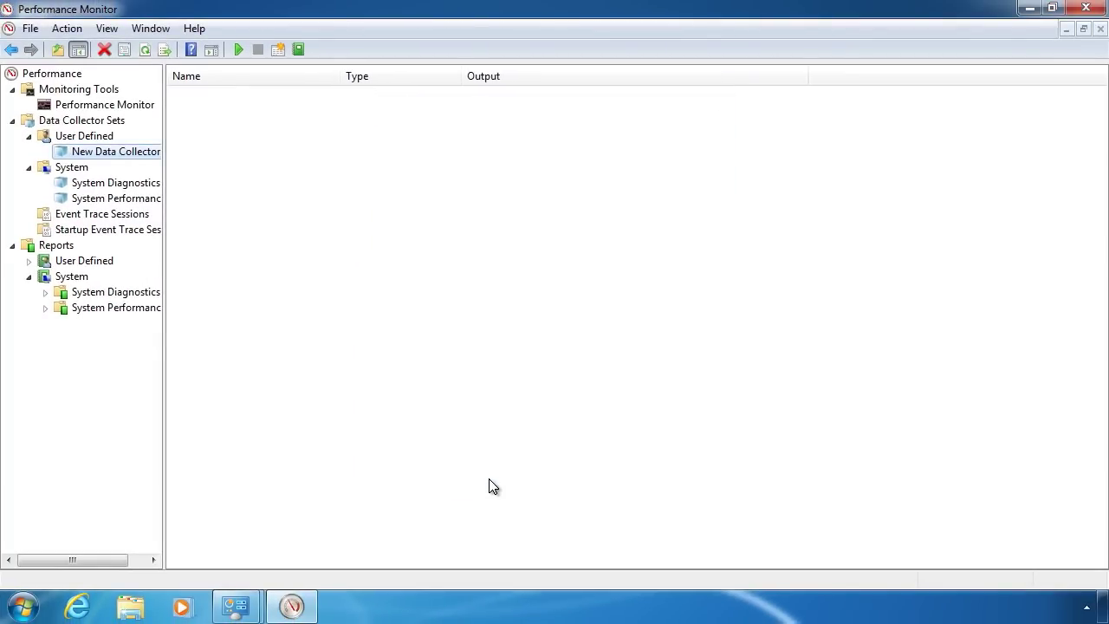